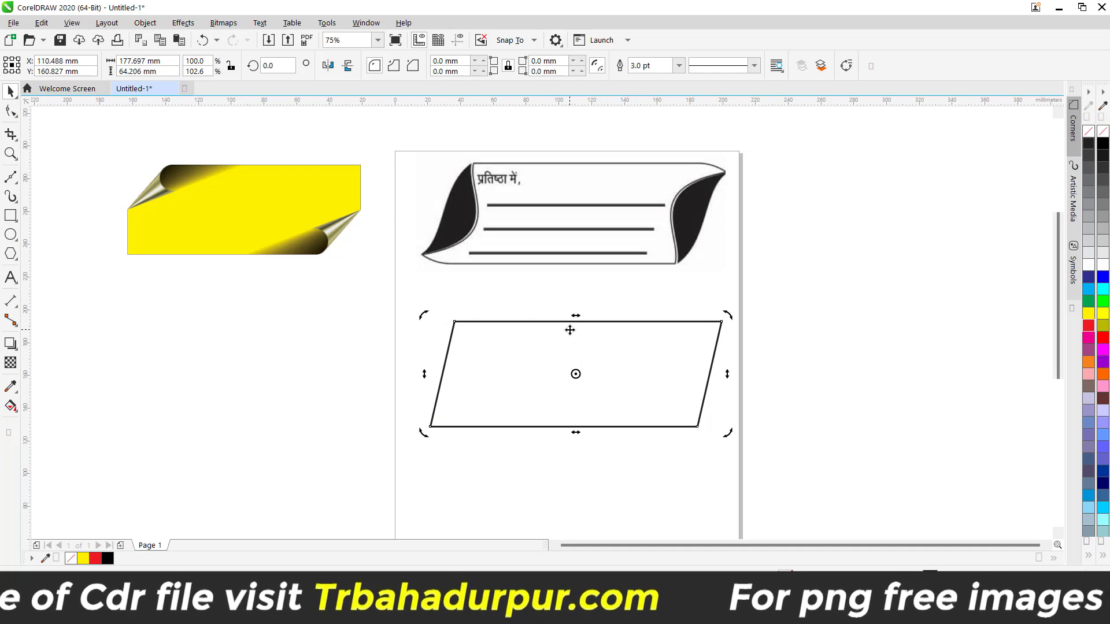
click(516, 290)
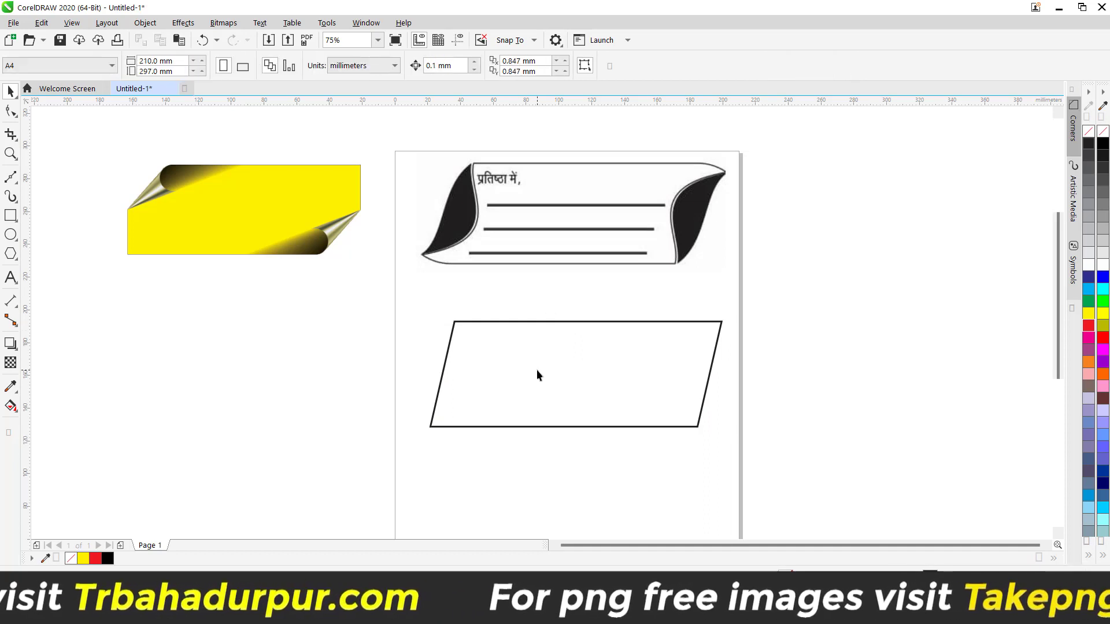
click(537, 369)
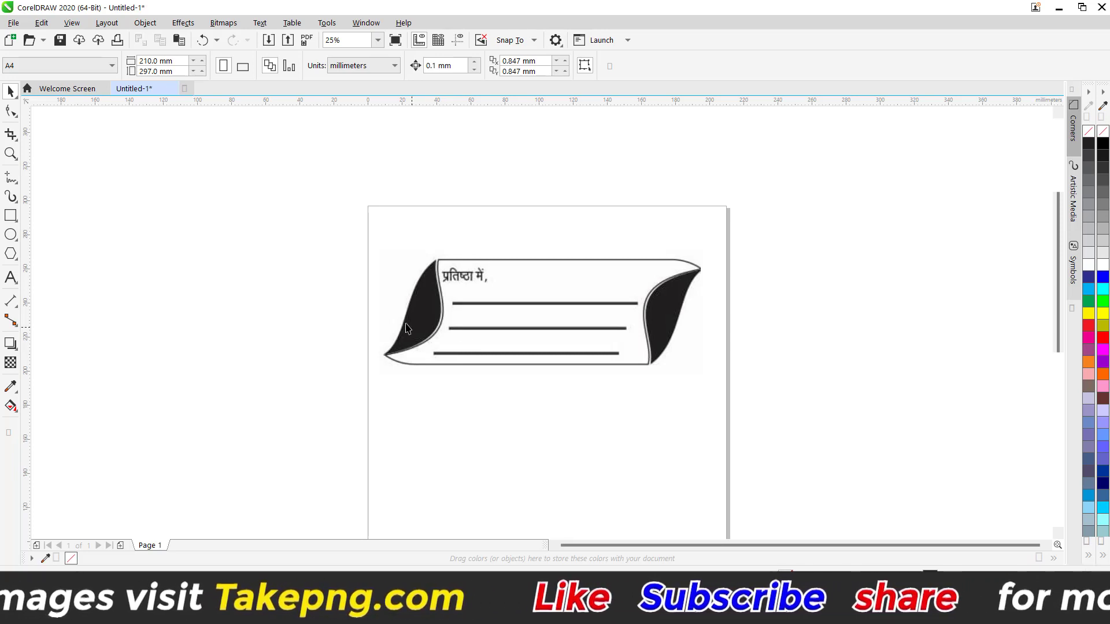
Step: Draw a rectangle about 142 × 55 mm above the reference image and fill it yellow
click(10, 215)
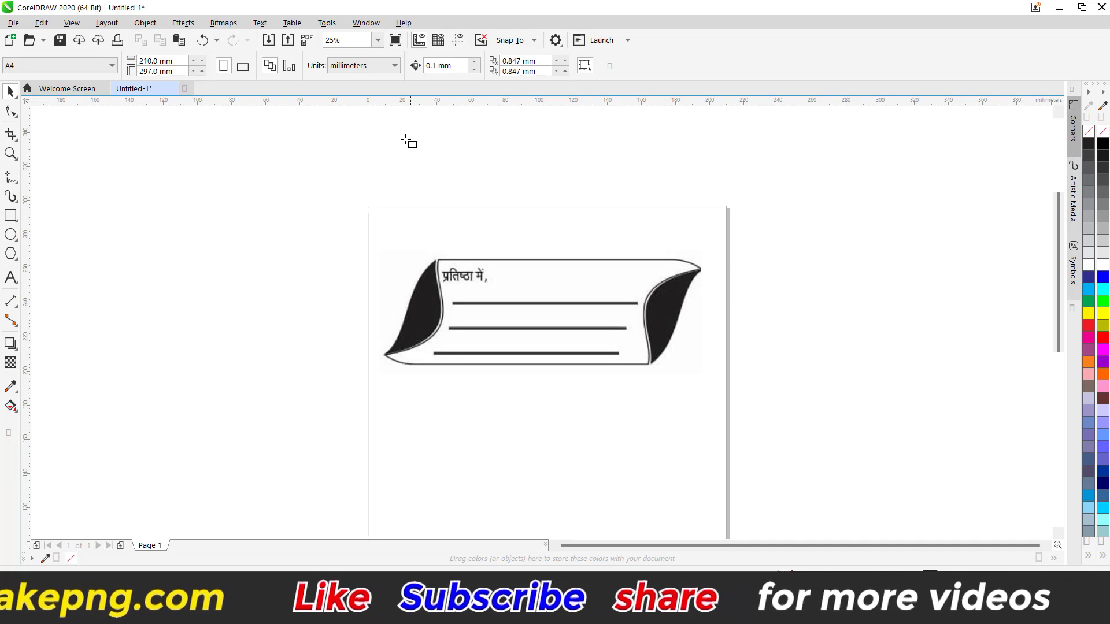
drag(405, 139, 649, 233)
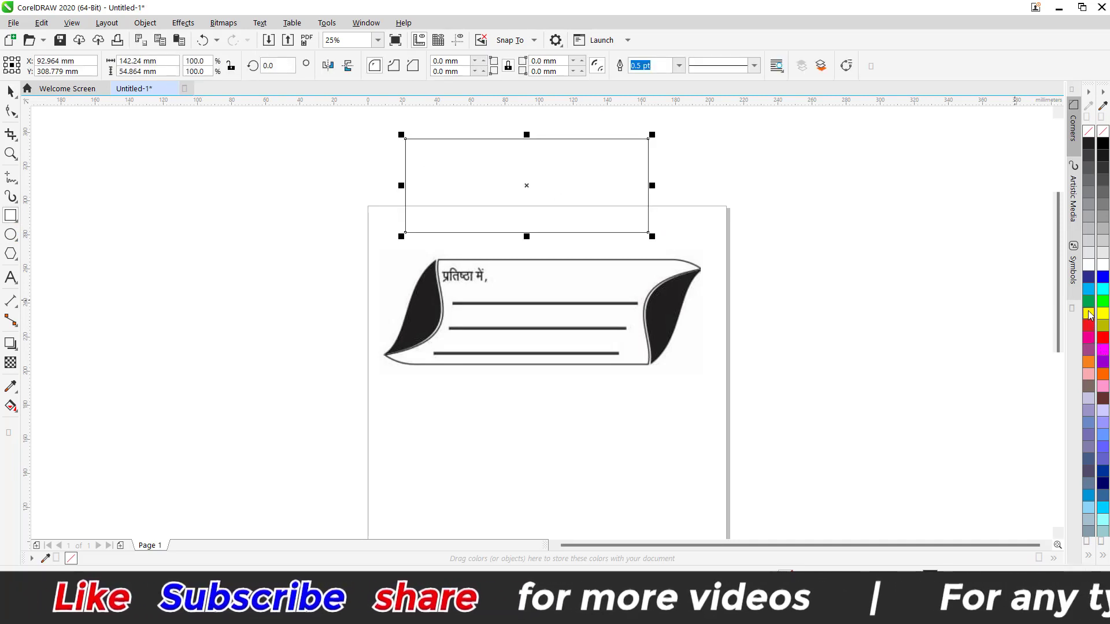
click(1088, 313)
click(10, 91)
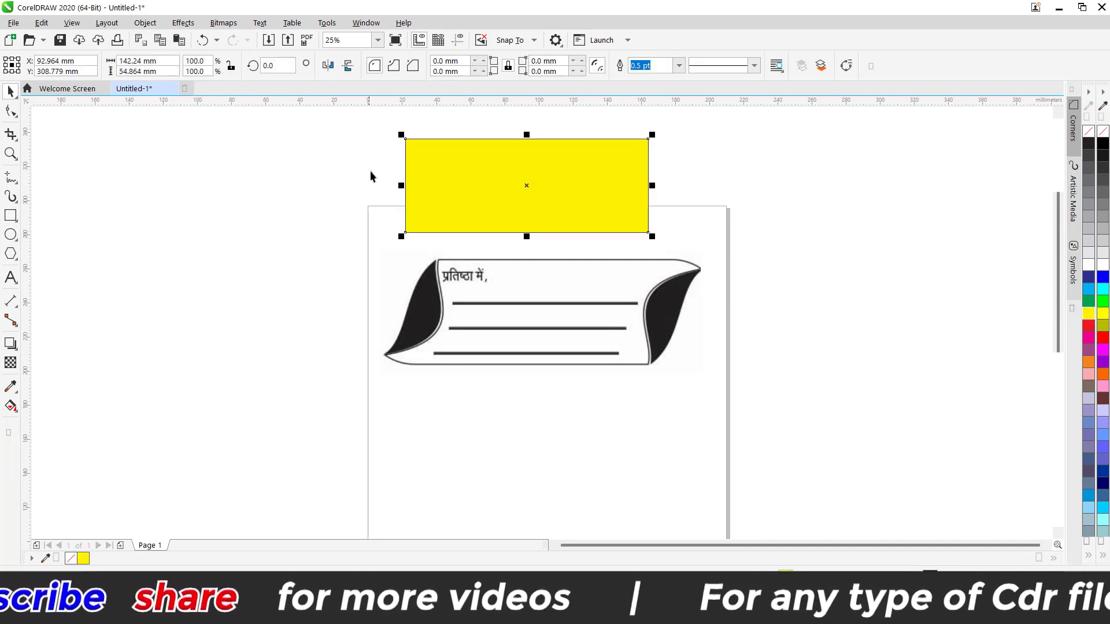
mouse_move(402, 185)
mouse_down()
mouse_move(431, 181)
mouse_move(404, 185)
mouse_up()
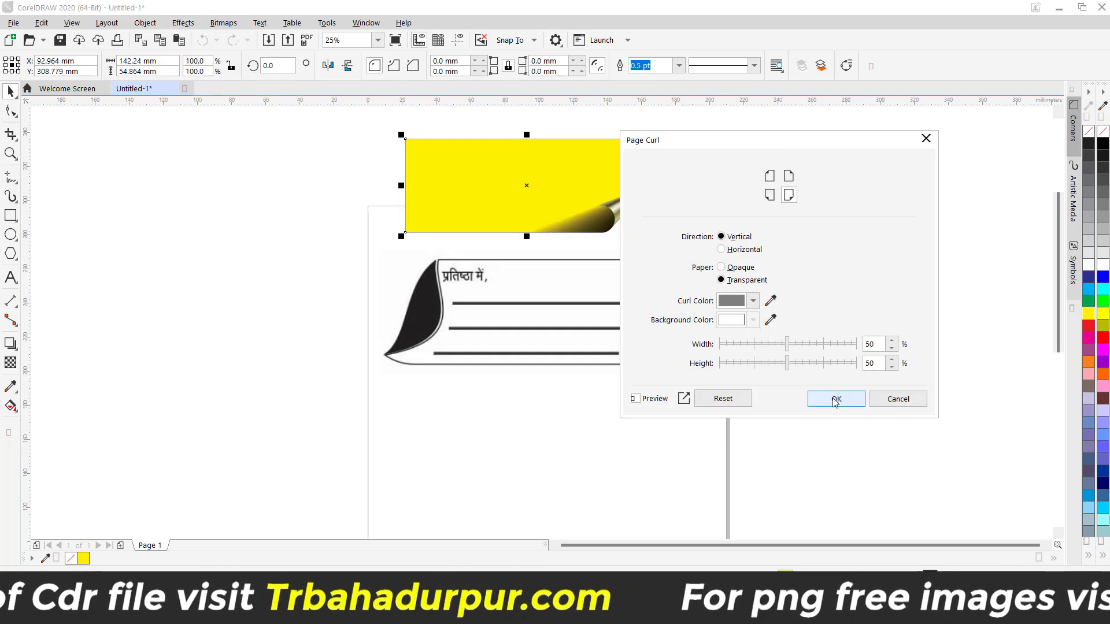
Step: Apply transparent, vertical 50% Page Curl effects to the yellow rectangle's upper-left and lower-right corners, and move it left of the page
click(837, 397)
drag(554, 191, 231, 259)
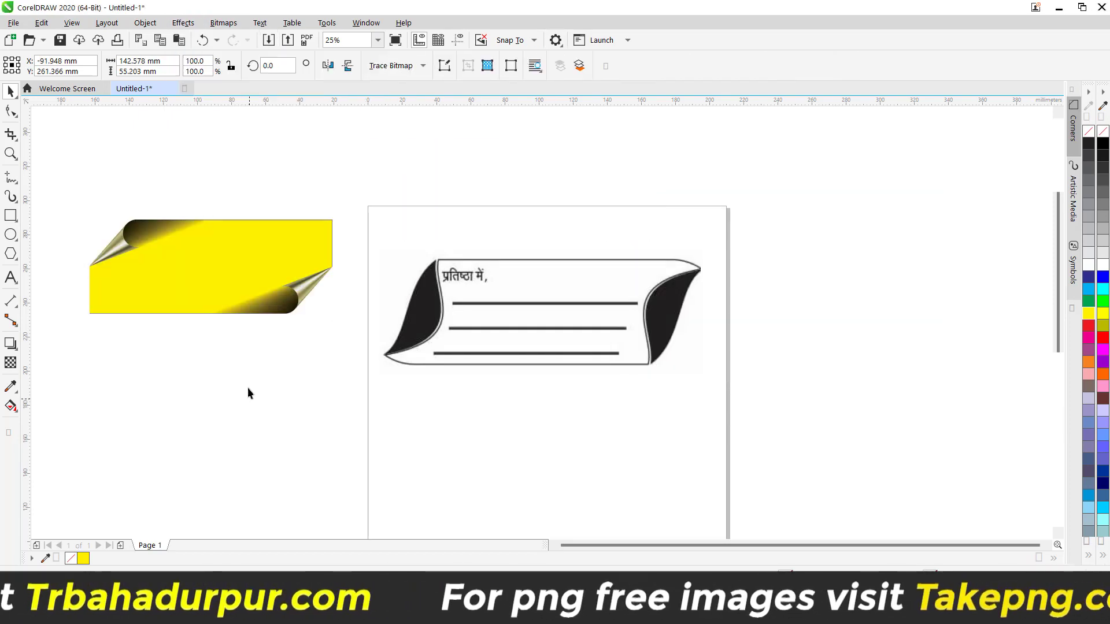
click(247, 387)
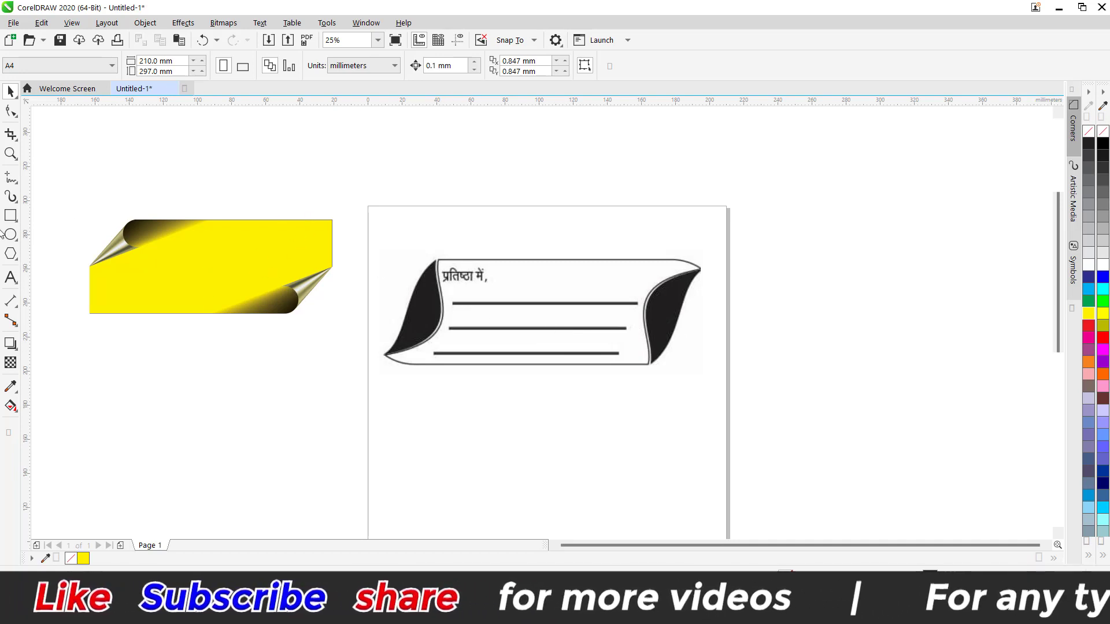
click(11, 215)
drag(281, 206, 335, 322)
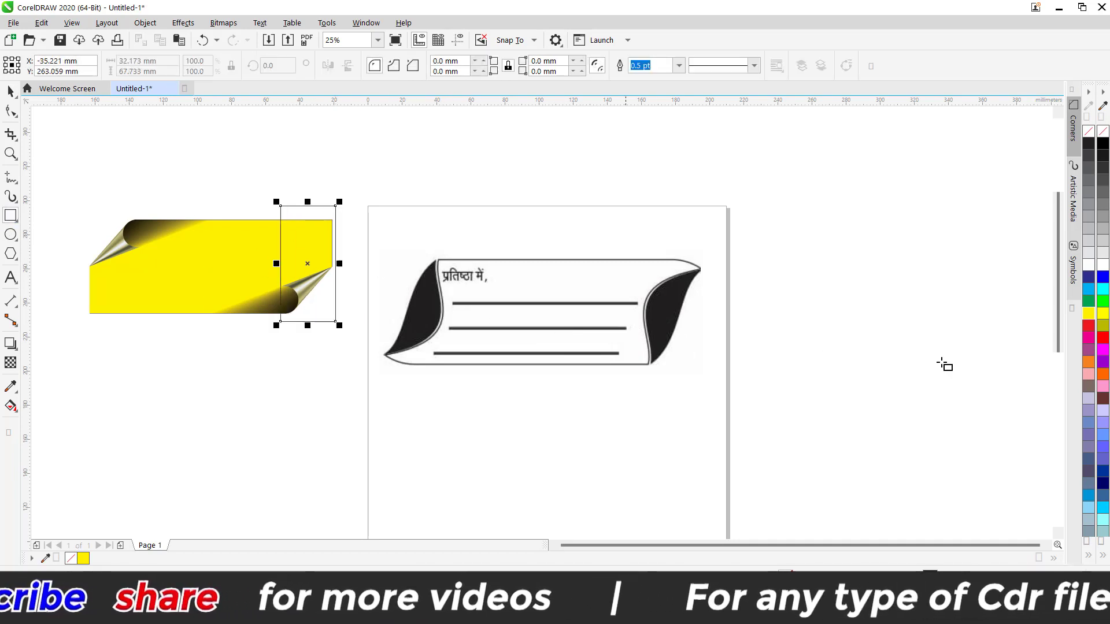
drag(1088, 325, 324, 265)
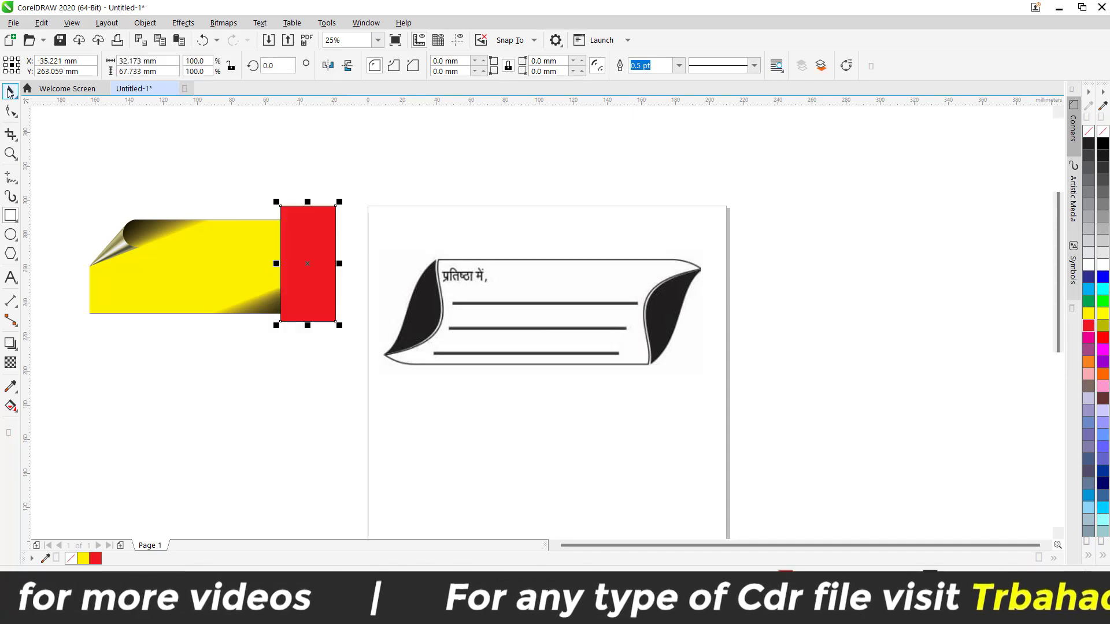
click(10, 91)
drag(448, 248, 463, 266)
click(298, 257)
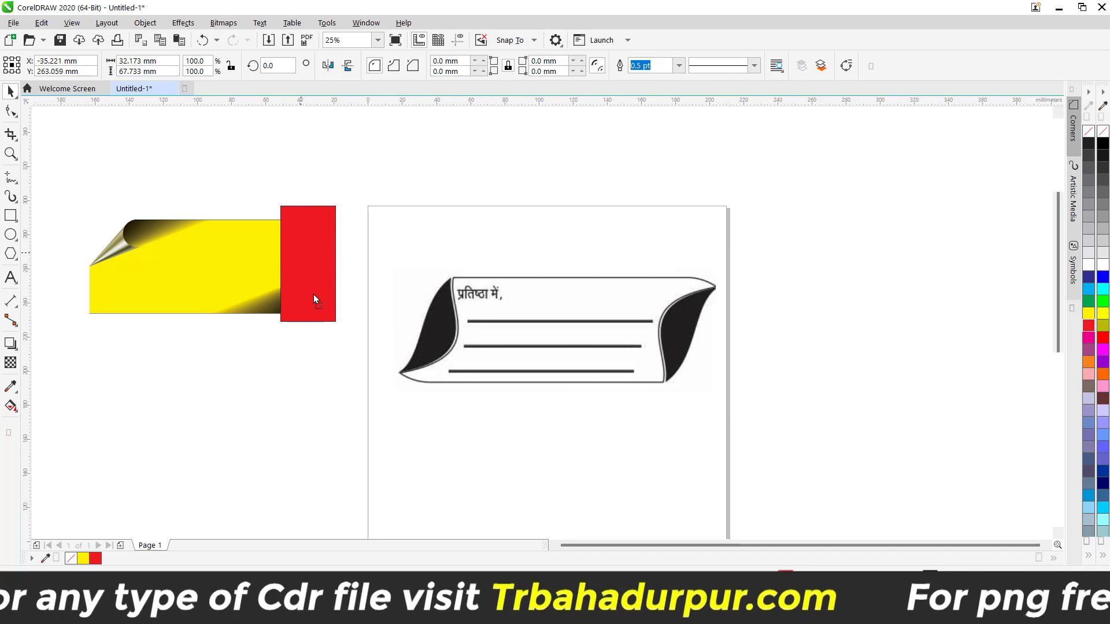
drag(314, 299, 317, 321)
key(Delete)
Step: Move the reference image up to the page's top edge and draw a rectangle about 163 × 64 mm below it
drag(557, 327, 556, 237)
click(727, 501)
click(11, 215)
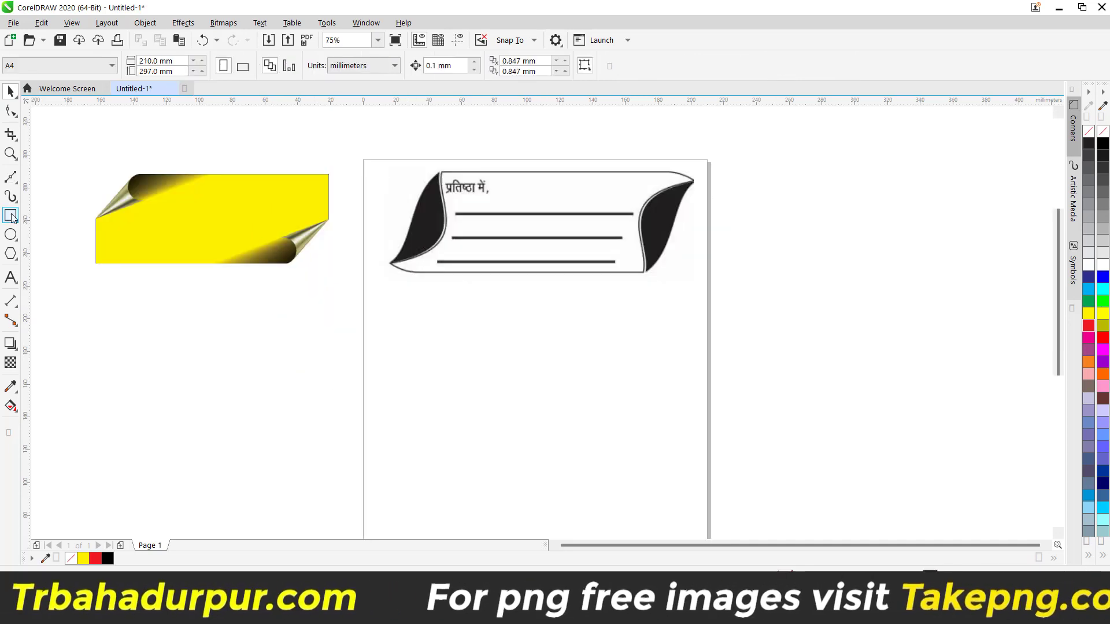
mouse_move(383, 344)
mouse_down()
mouse_move(597, 448)
mouse_move(659, 446)
mouse_move(649, 448)
mouse_up()
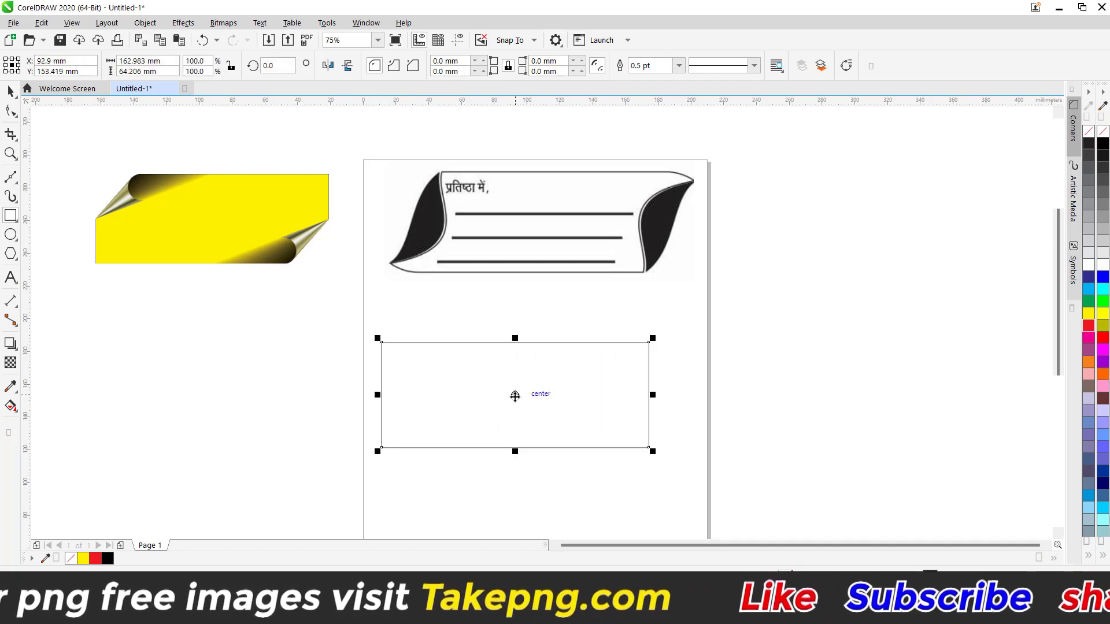
drag(515, 396, 532, 383)
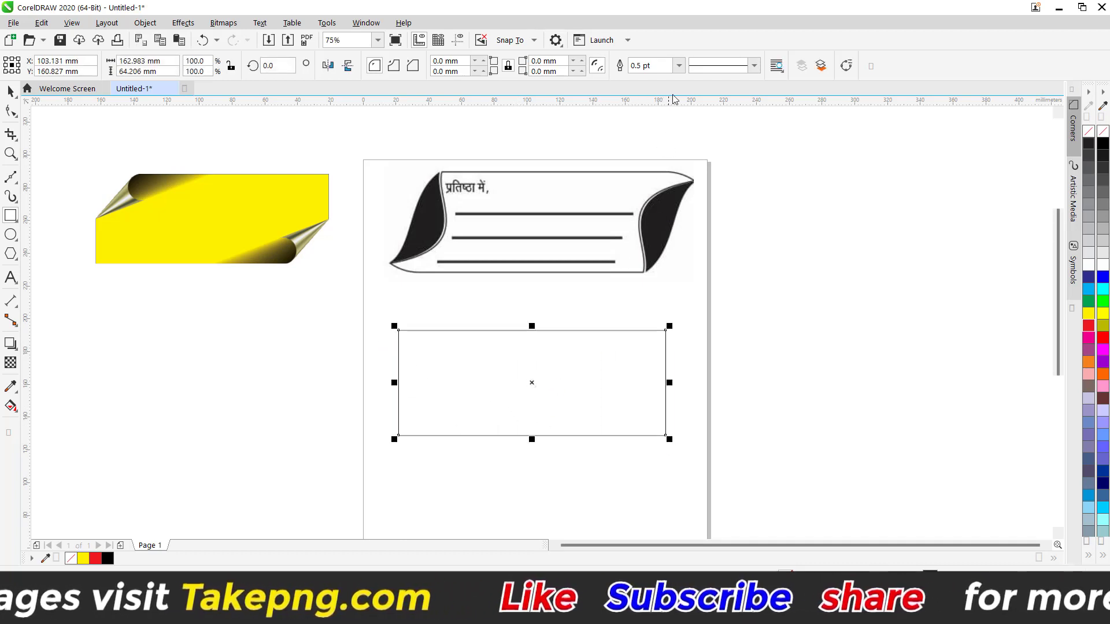
Step: Set the new rectangle's outline width to 3 pt
click(679, 65)
click(664, 148)
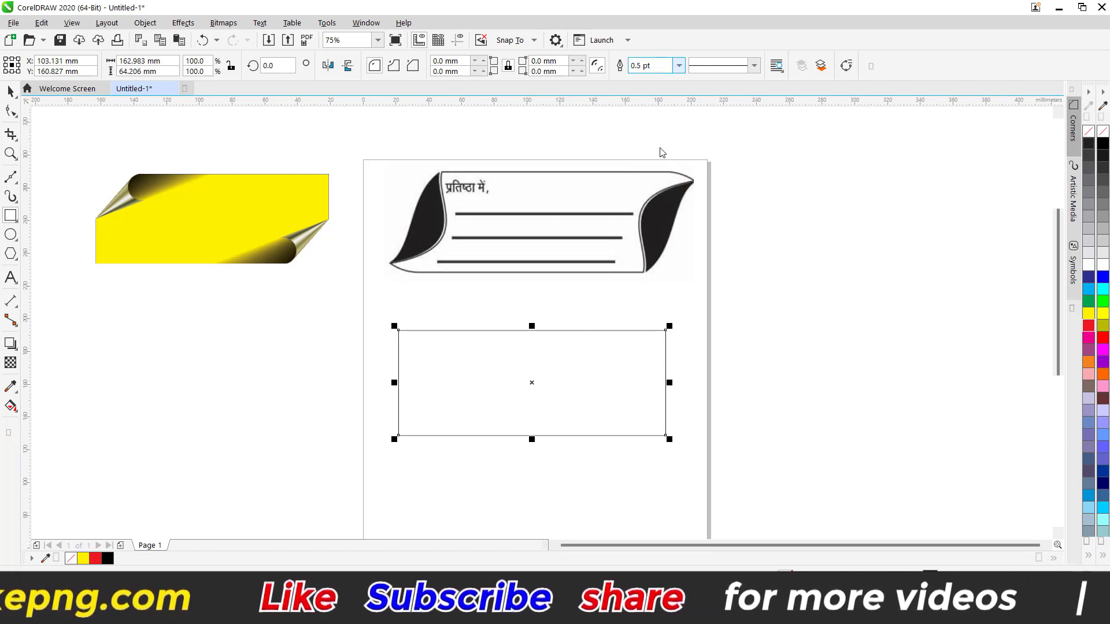
click(10, 93)
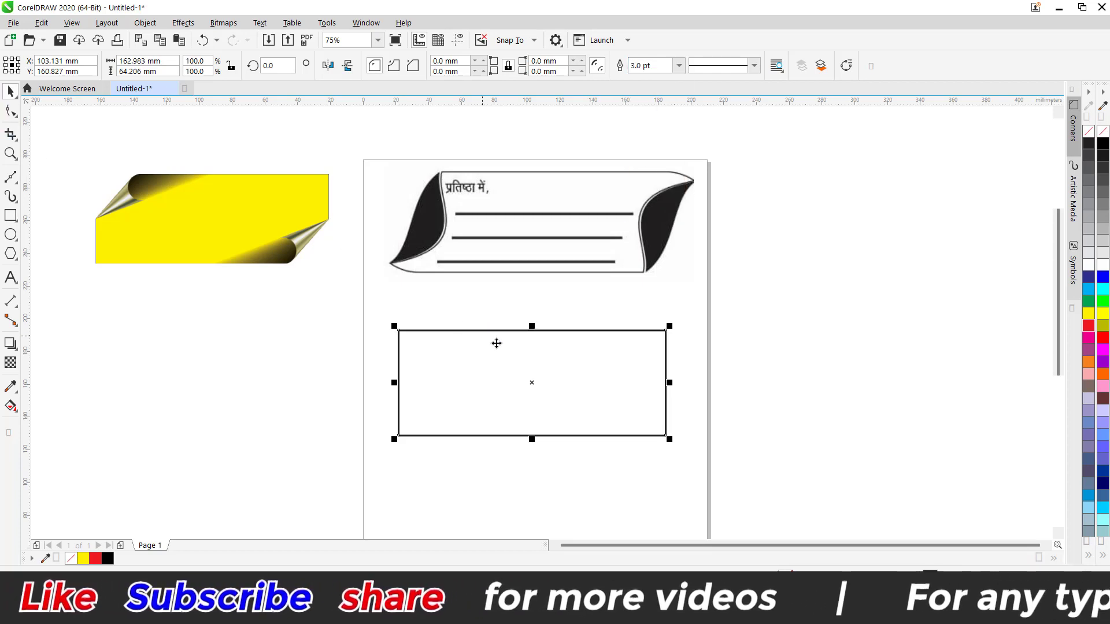
Step: Skew the rectangle horizontally into a right-leaning parallelogram about 178 mm wide overall
scroll(508, 359, up, 2)
click(562, 324)
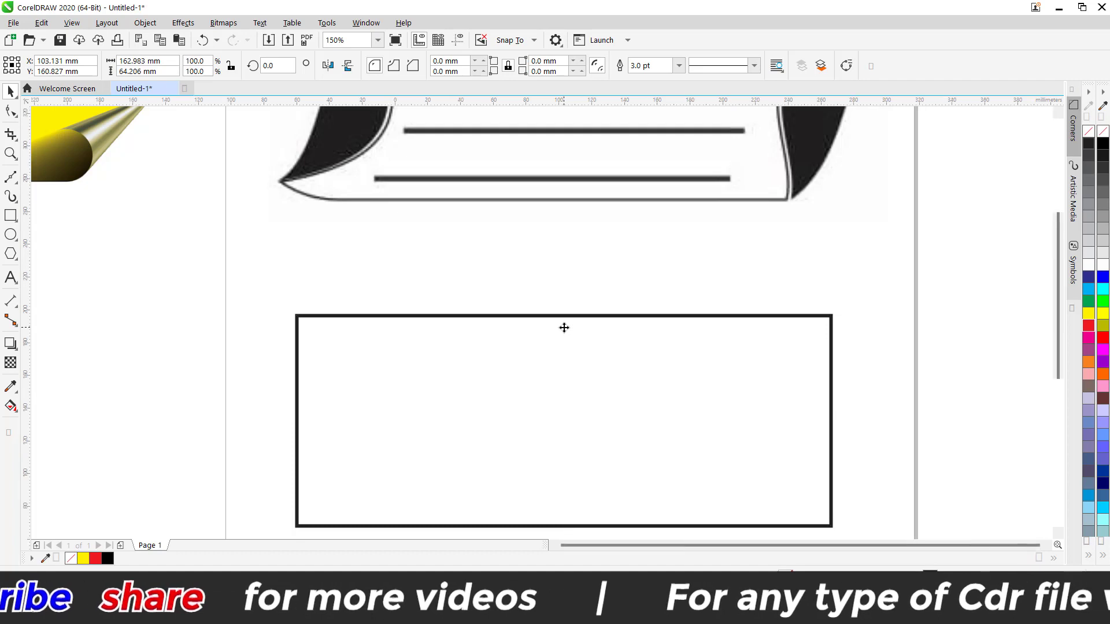
scroll(562, 320, down, 2)
drag(563, 317, 589, 317)
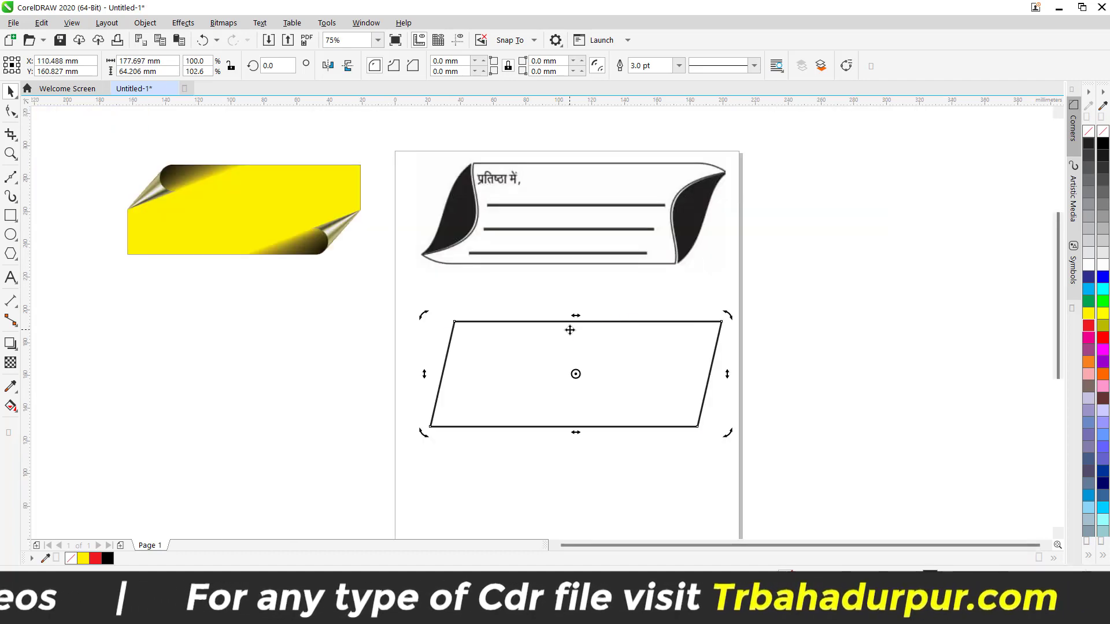
Step: Duplicate the parallelogram in place and convert the copy to curves
click(533, 362)
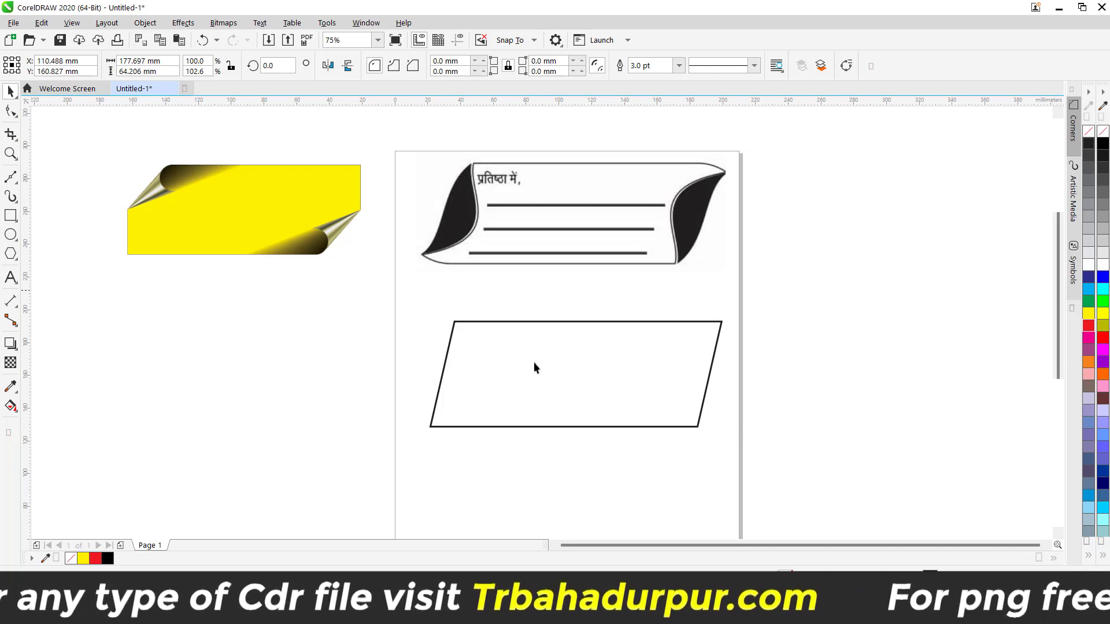
click(536, 369)
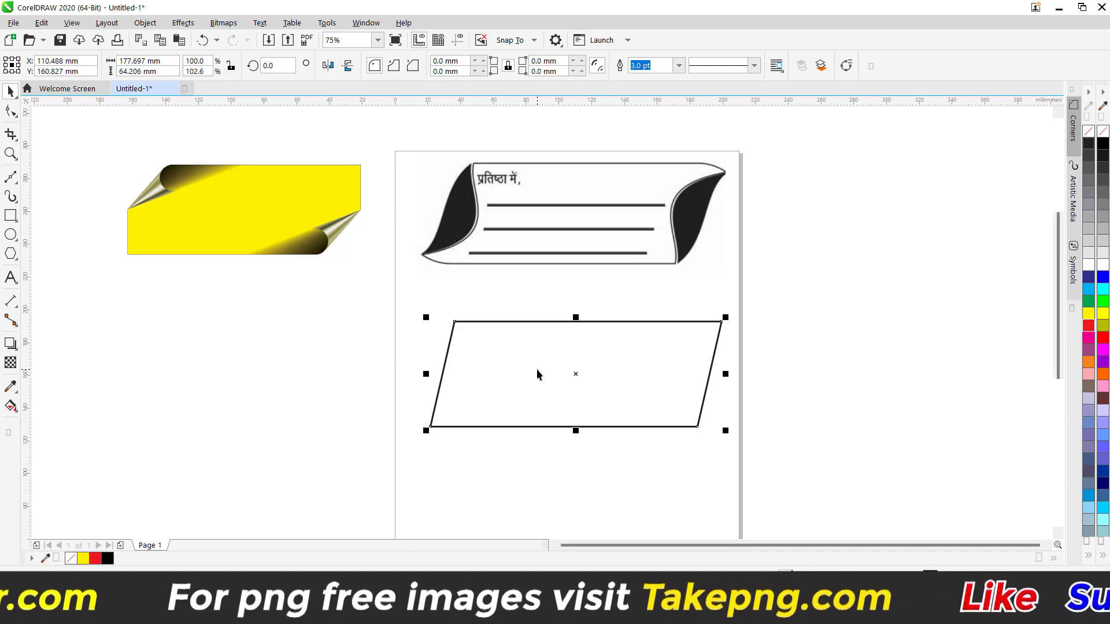
click(537, 369)
click(537, 369)
drag(536, 368, 581, 360)
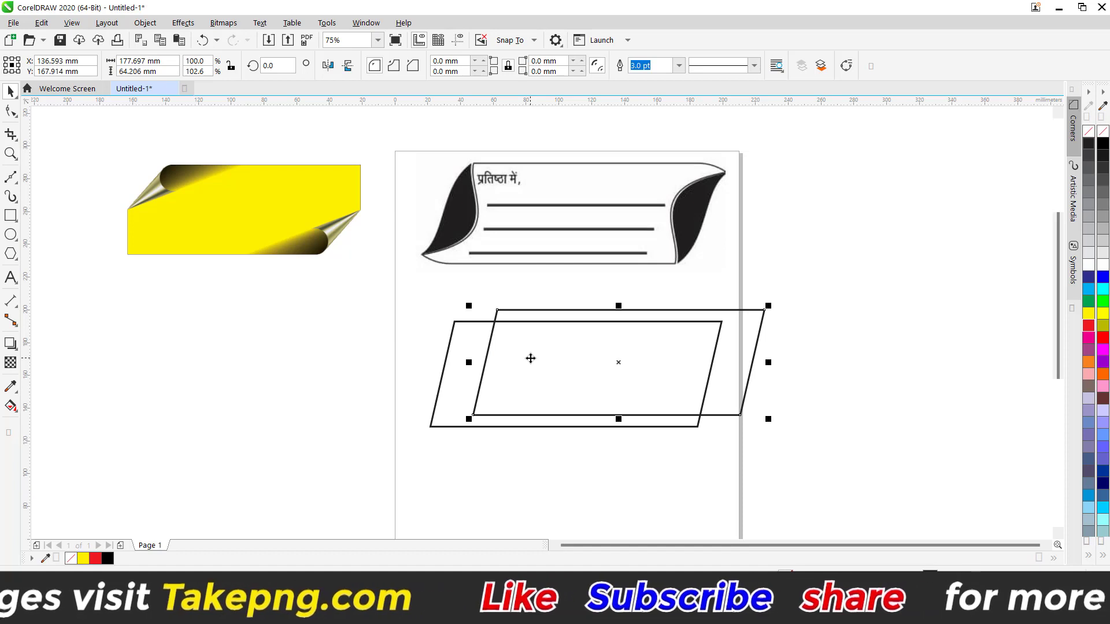
key(ctrl+z)
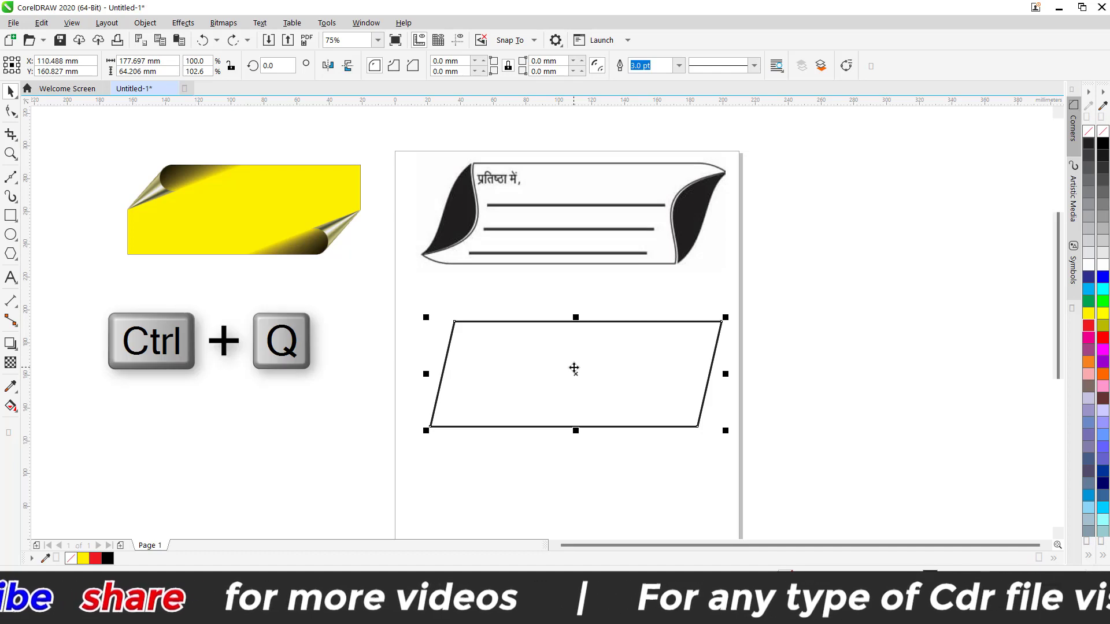
key(ctrl+q)
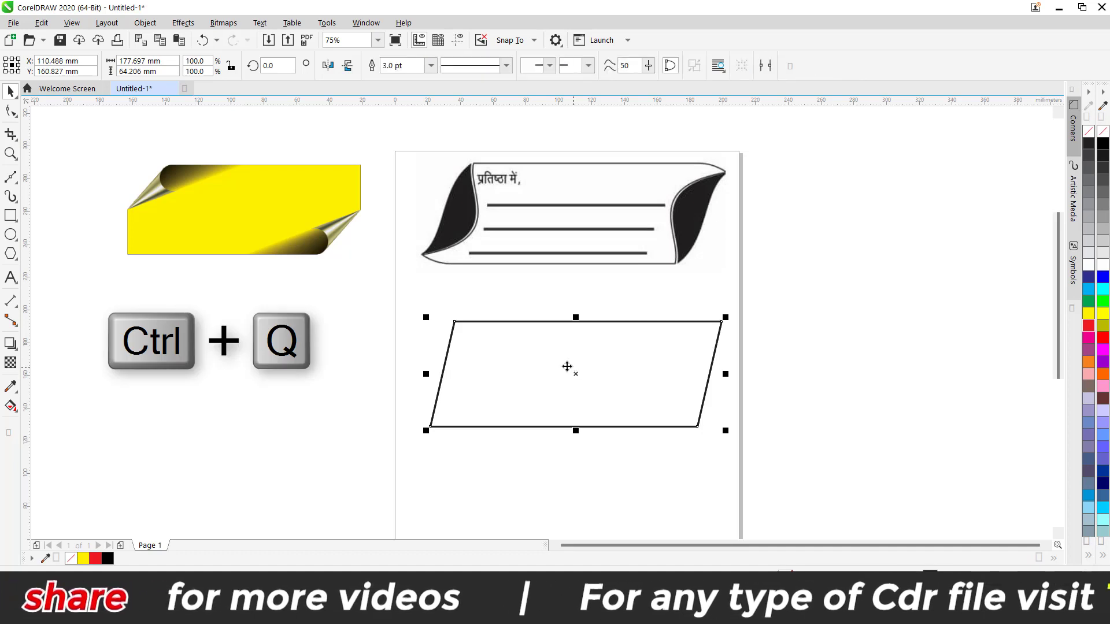
Step: Convert the copy's left edge to a curve and bend it inward into an S-shape with its control handles
click(10, 112)
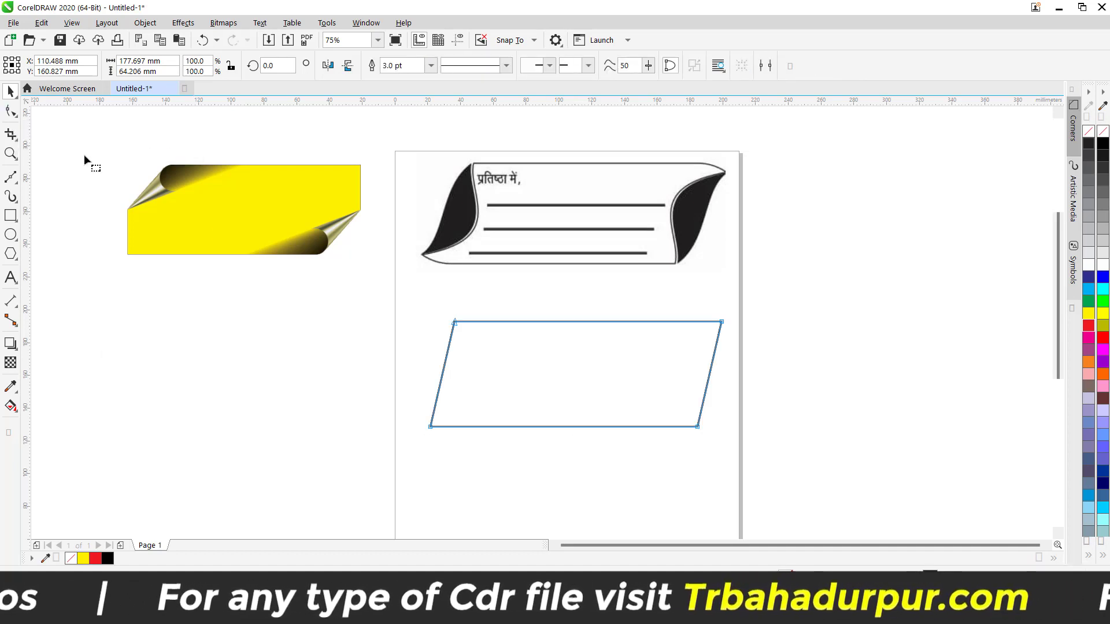
right_click(450, 342)
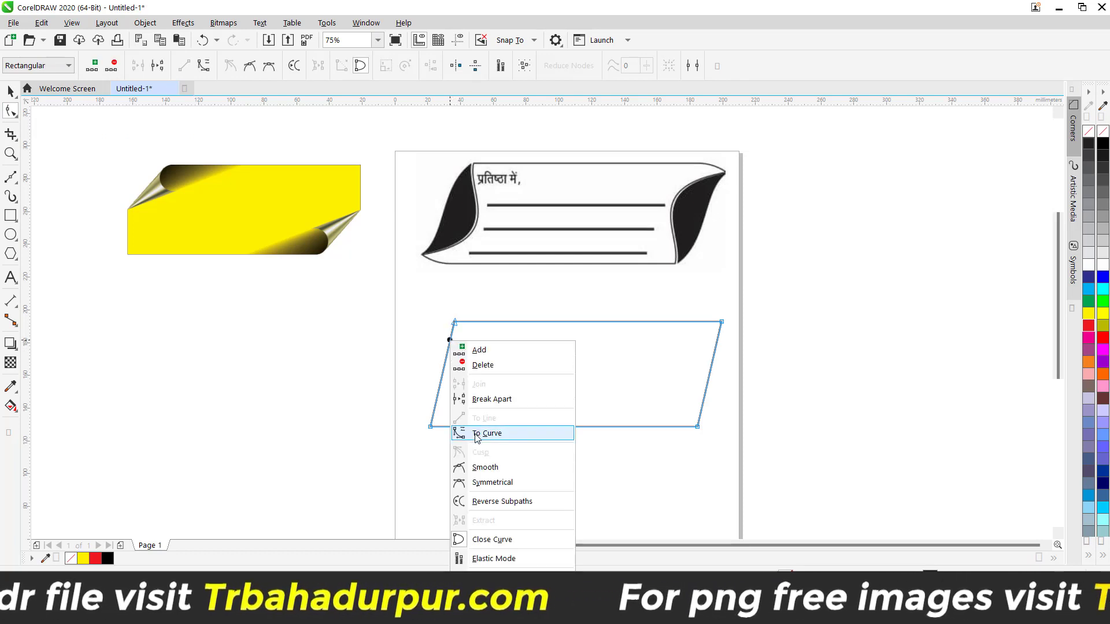
click(481, 434)
drag(445, 357, 485, 408)
drag(461, 367, 448, 351)
drag(485, 406, 502, 402)
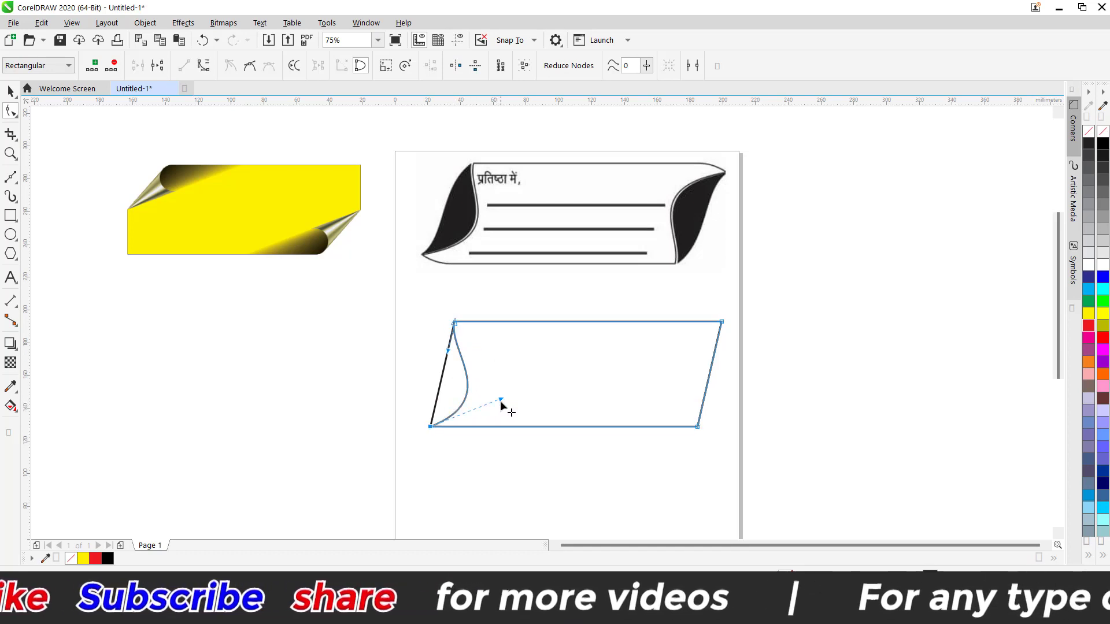
Step: Convert the copy's right edge to a curve and bend it inward into a matching S-shape
click(709, 367)
right_click(710, 369)
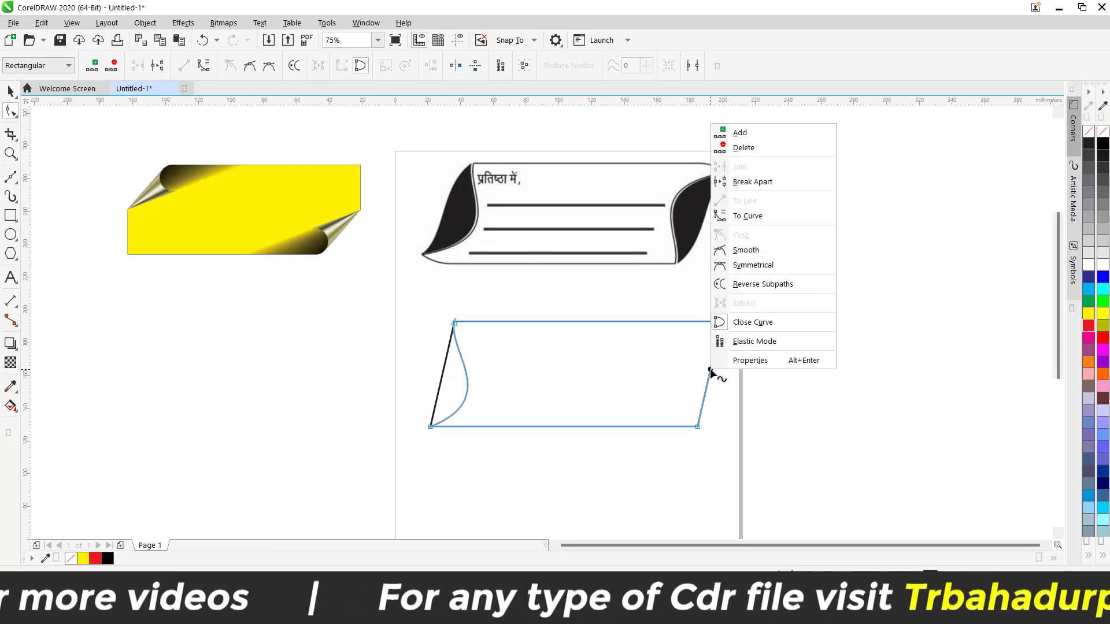
click(742, 218)
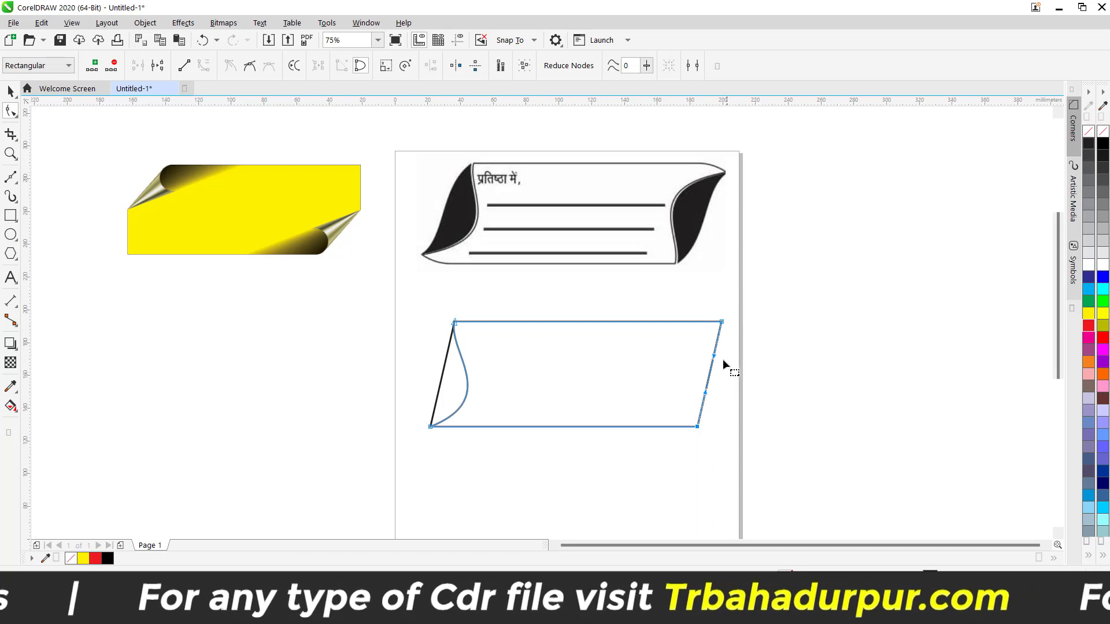
drag(717, 360, 659, 364)
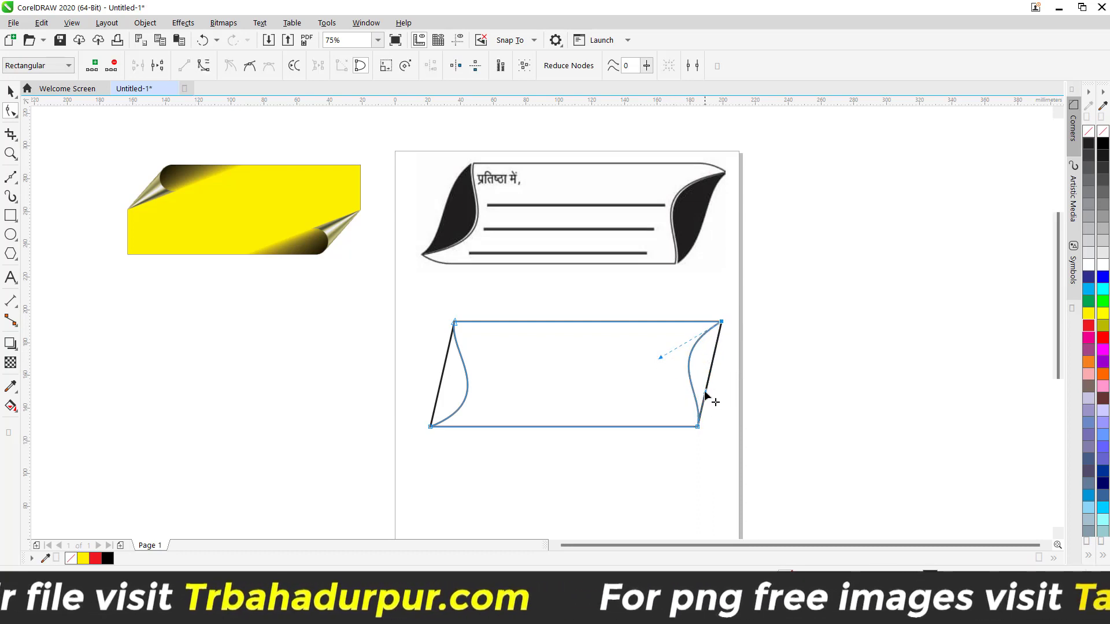
drag(705, 395, 645, 357)
click(10, 90)
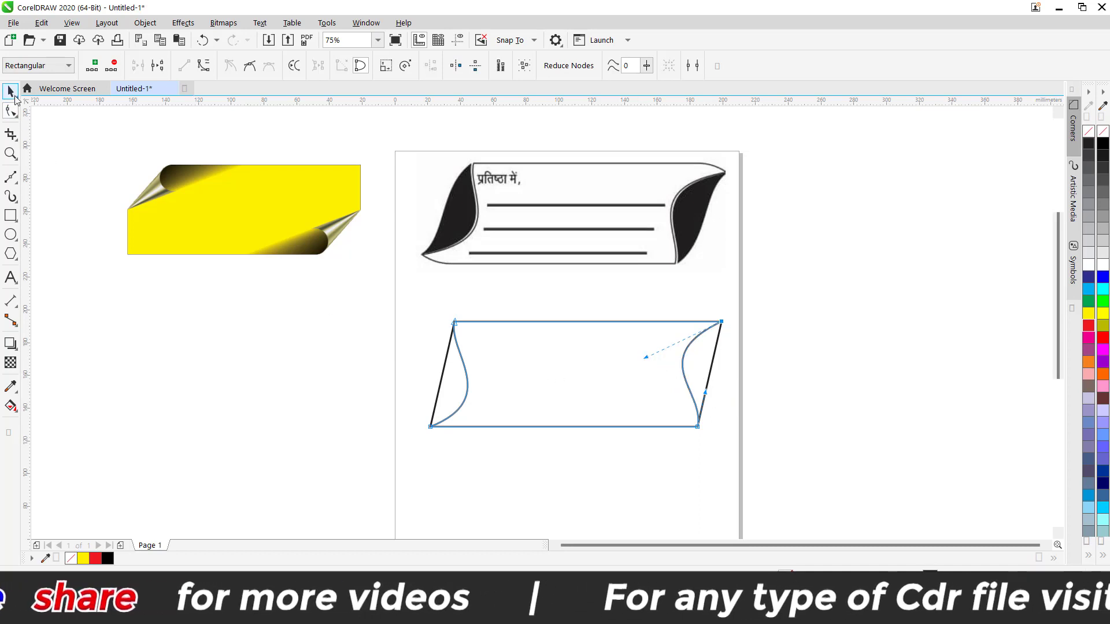
click(265, 432)
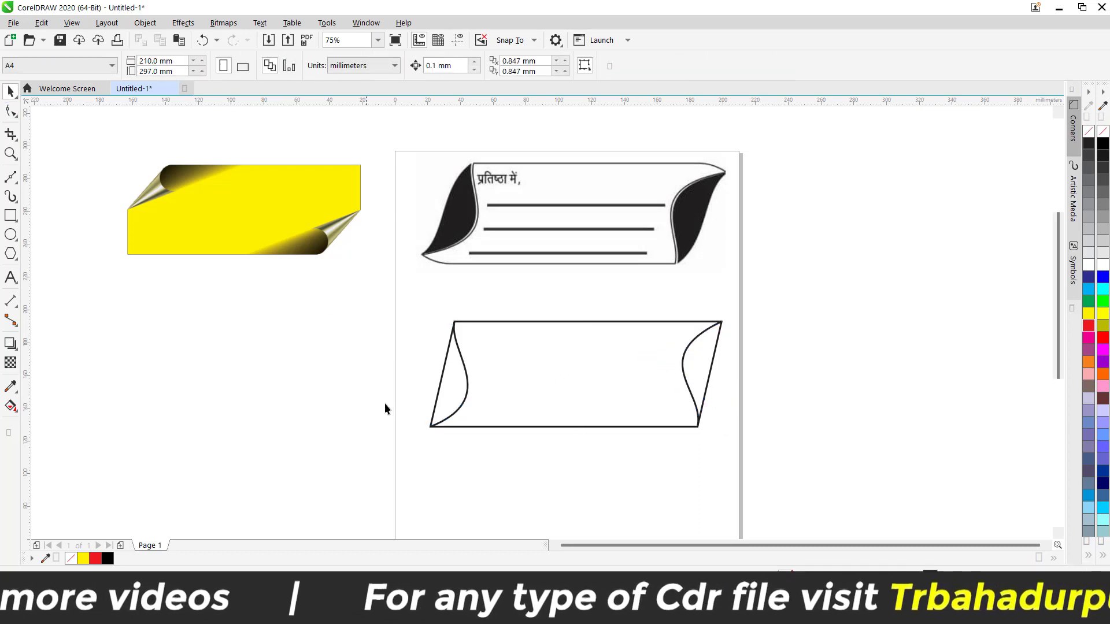
Step: Fill the original straight-edged parallelogram behind the curved copy with black
click(443, 376)
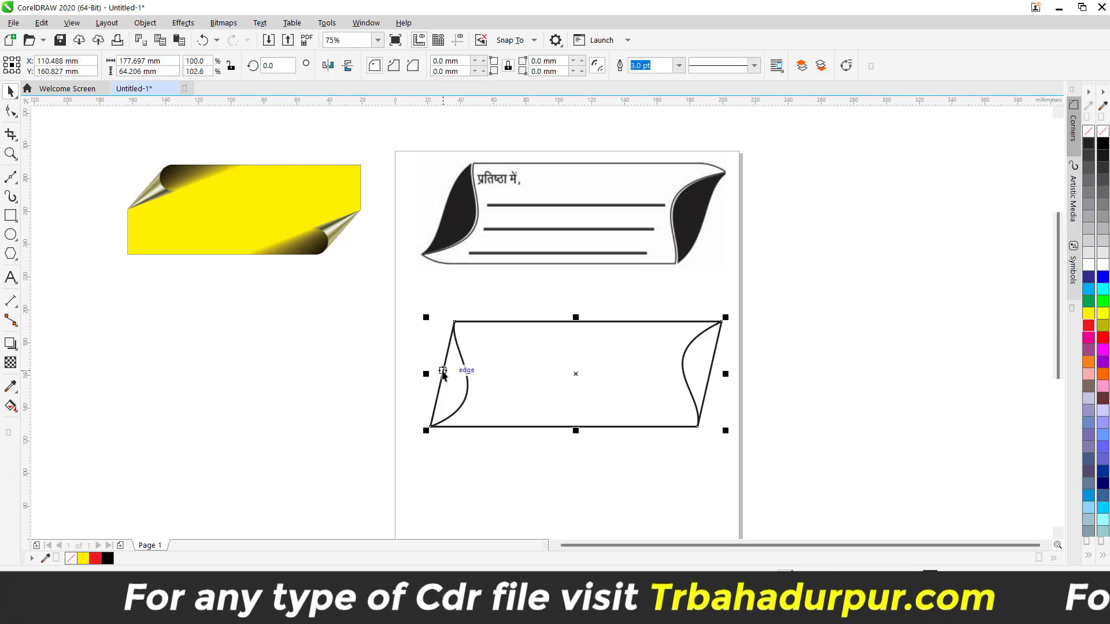
click(1103, 145)
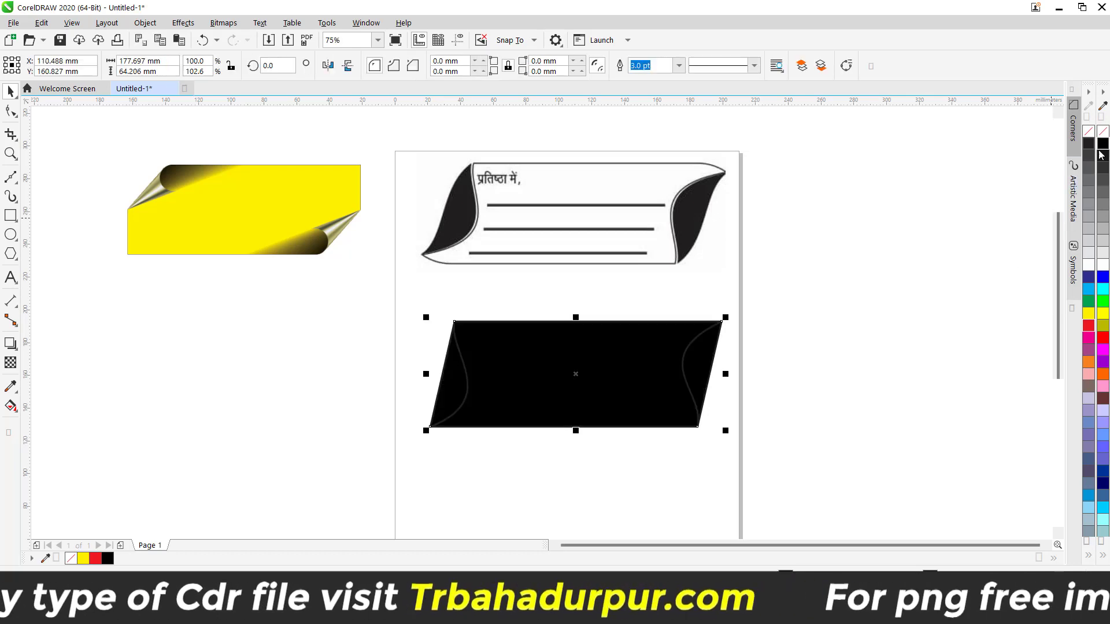
click(803, 335)
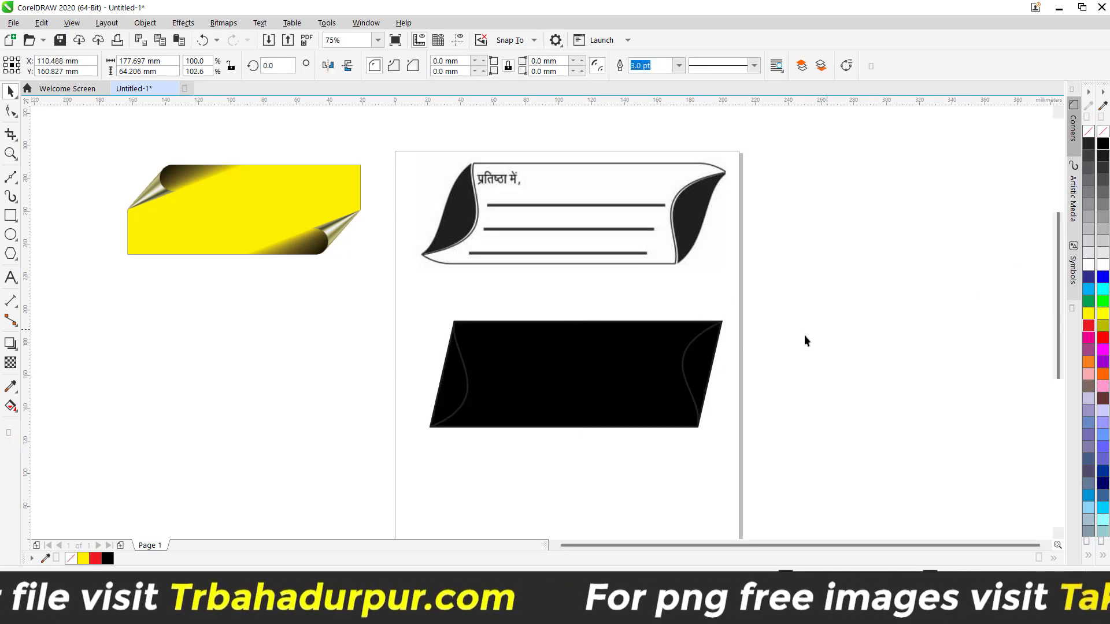
Step: Fill the curved-edge copy in front with white so the black parallelogram shows only at both ends
click(626, 376)
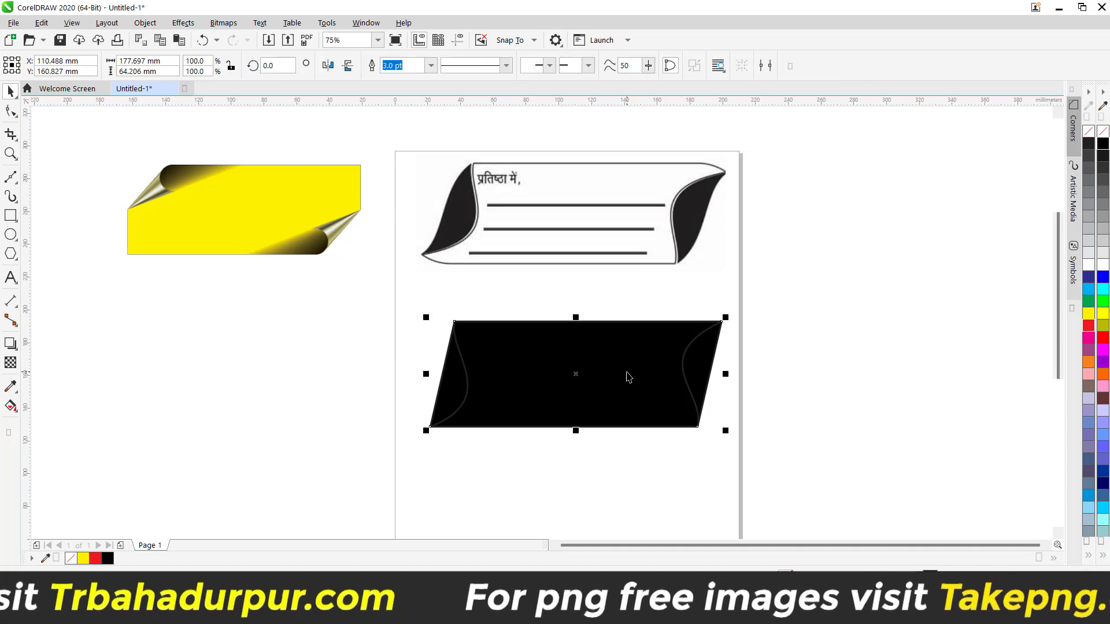
click(1102, 265)
click(798, 349)
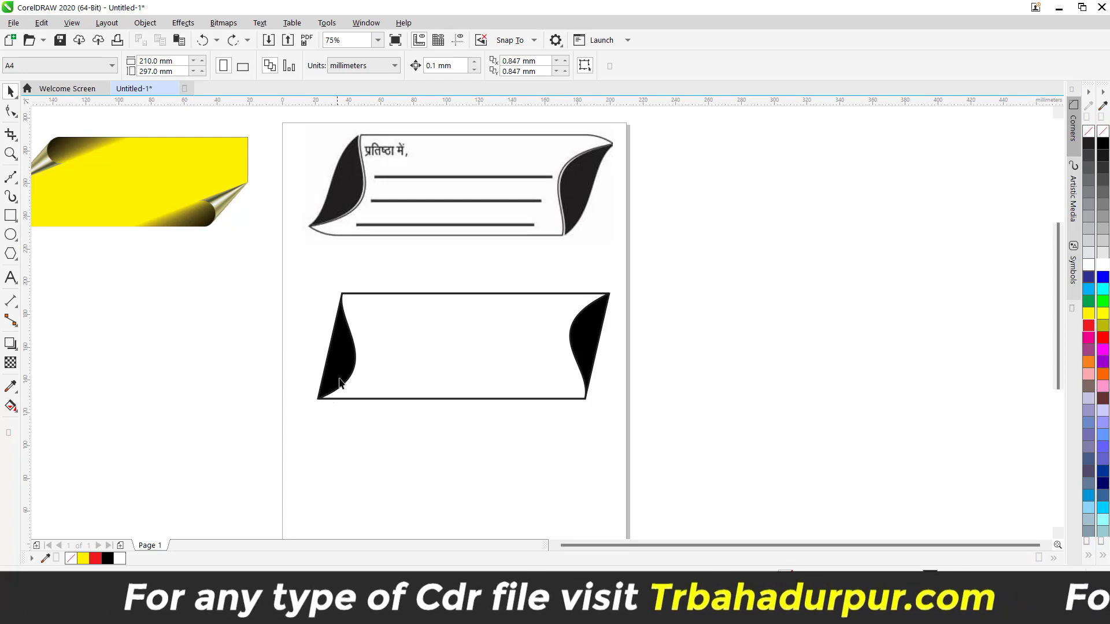
Step: Use Smart Fill on the left and right black end regions to create a separate closed shape from each
scroll(355, 148, up, 3)
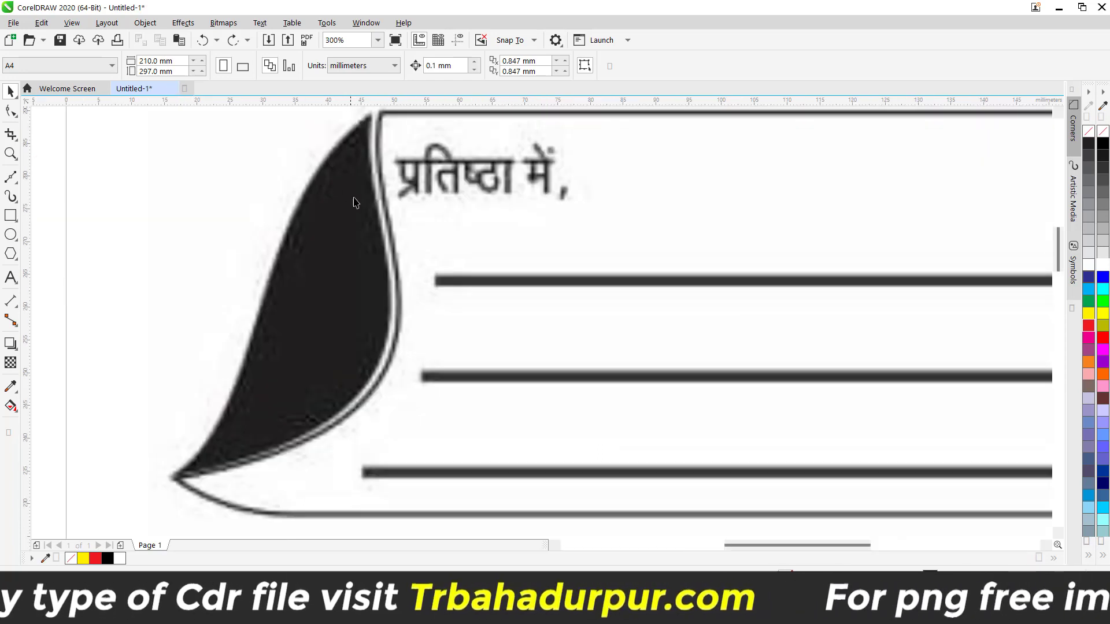
scroll(280, 278, down, 2)
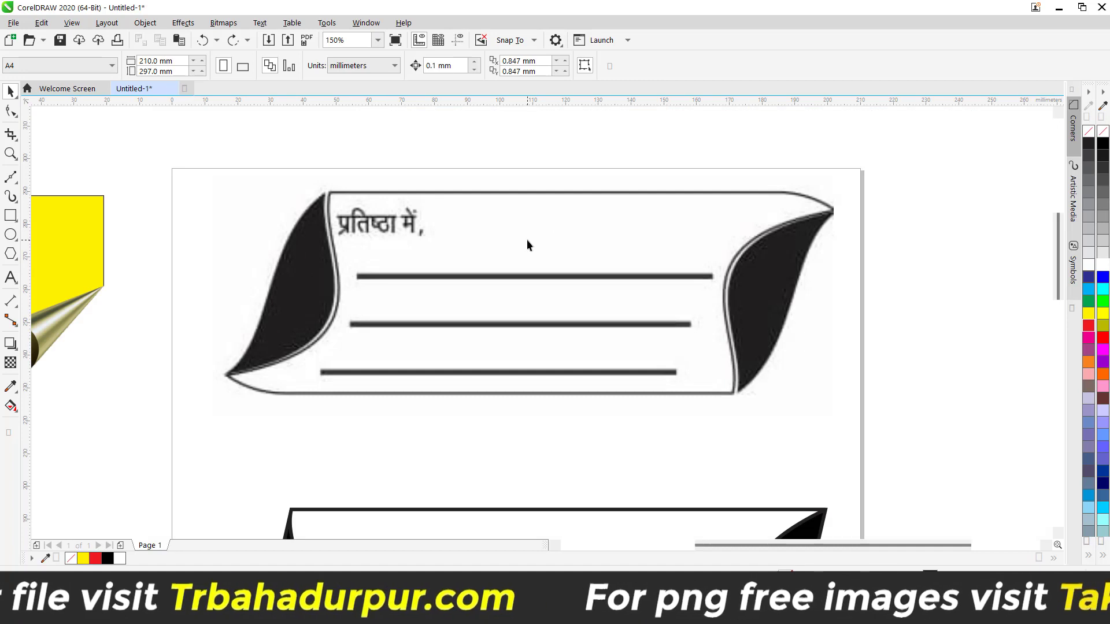
scroll(512, 247, down, 2)
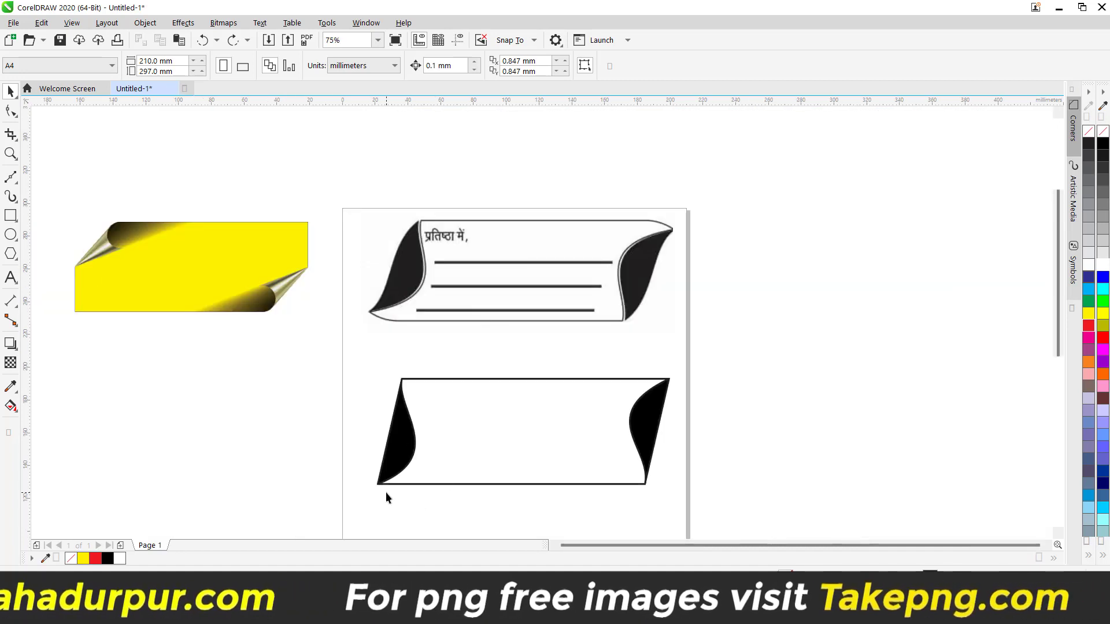
scroll(387, 488, up, 2)
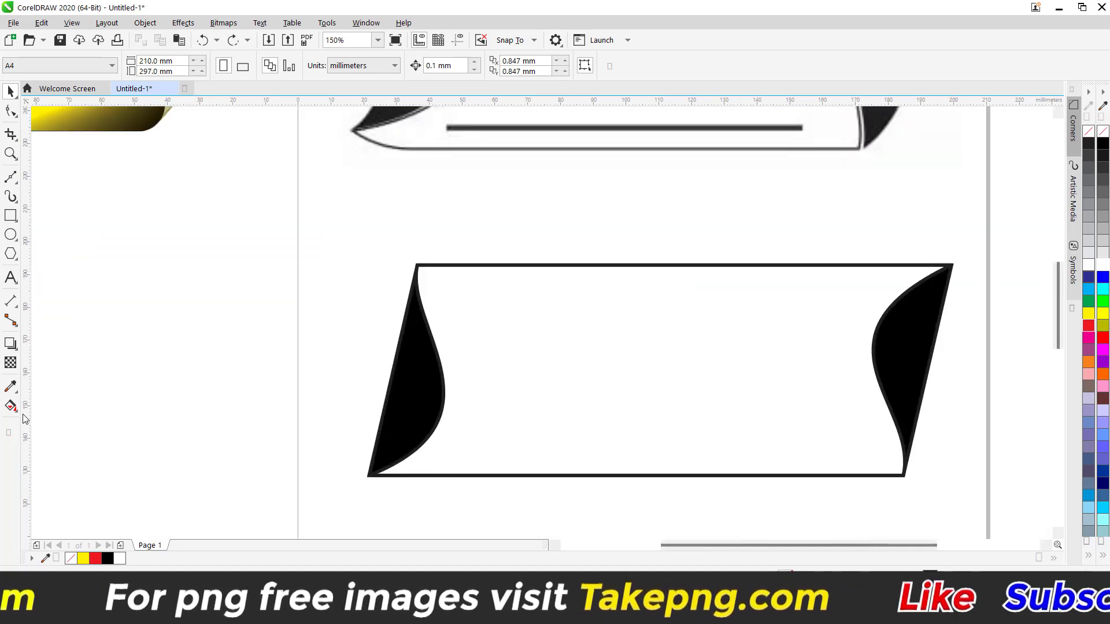
click(10, 405)
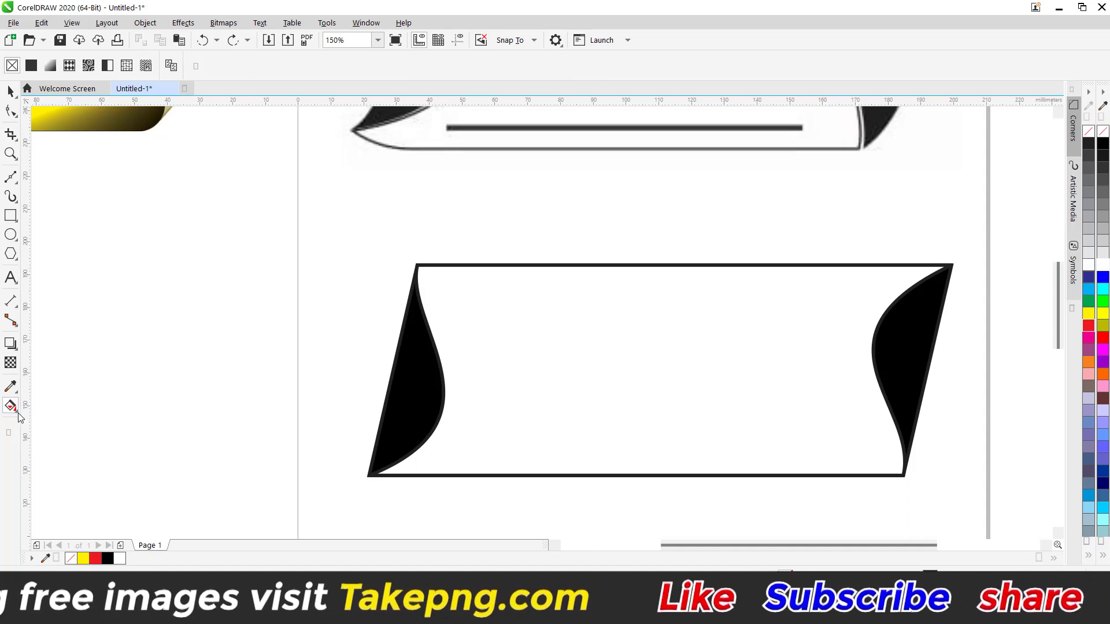
click(17, 413)
click(49, 422)
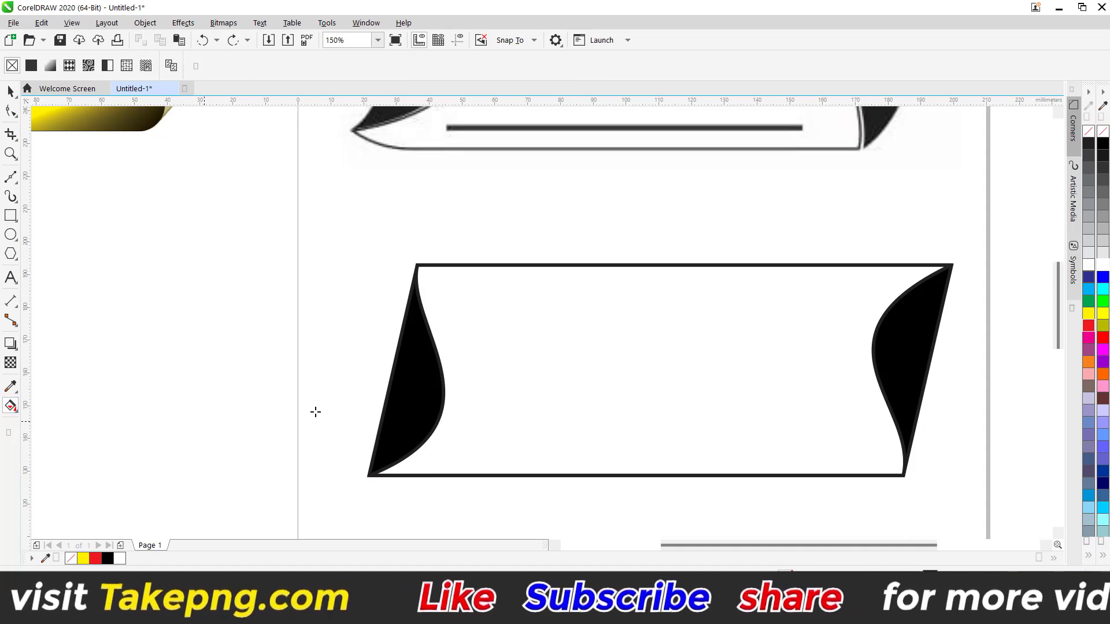
click(419, 389)
scroll(320, 388, down, 2)
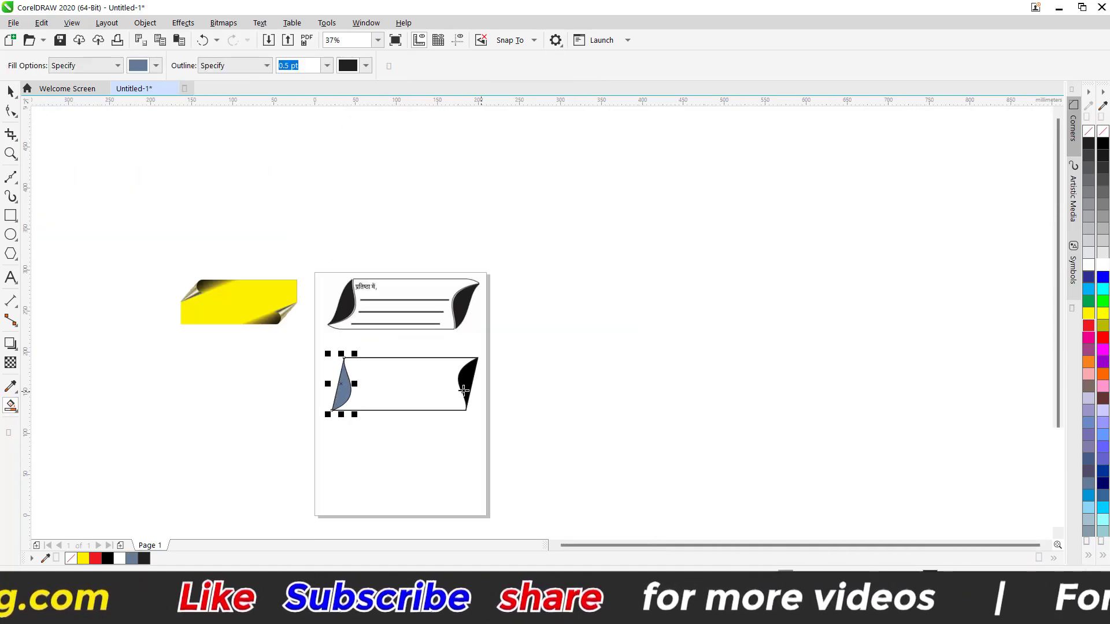
scroll(471, 385, up, 2)
click(474, 388)
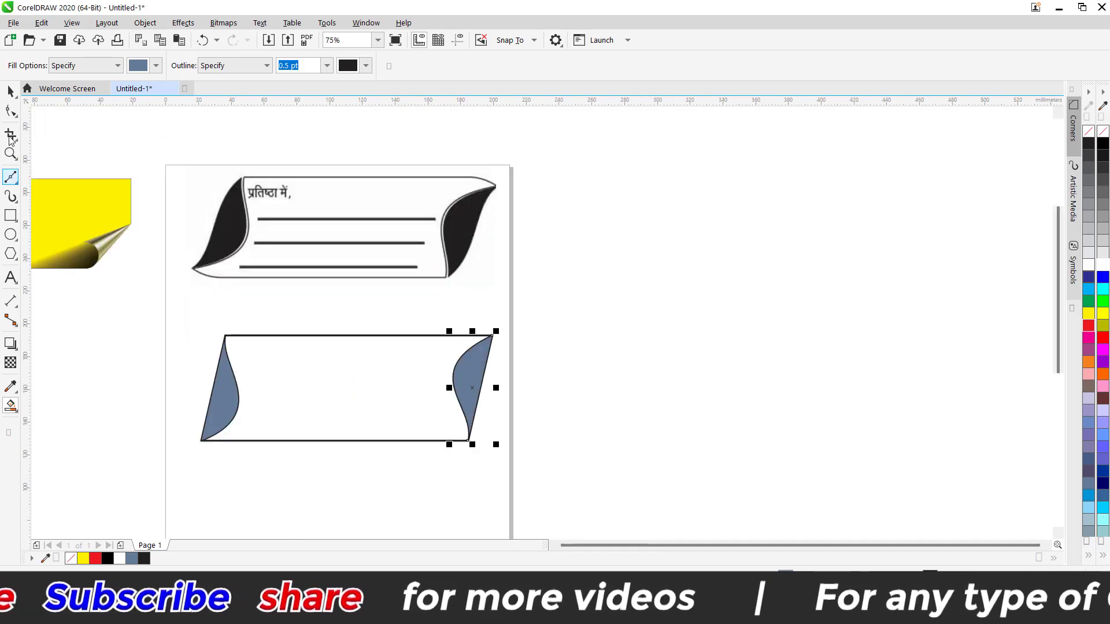
Step: Move both smart-filled end pieces and the white curved shape by the same offset to the empty area right of the page
click(11, 92)
click(525, 331)
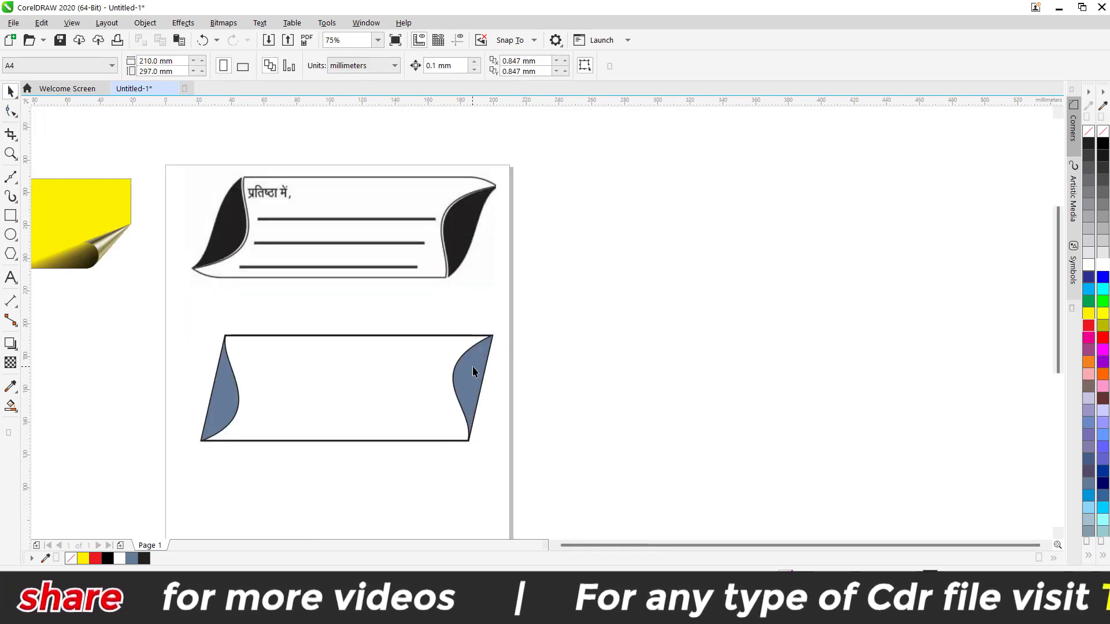
drag(474, 372, 909, 358)
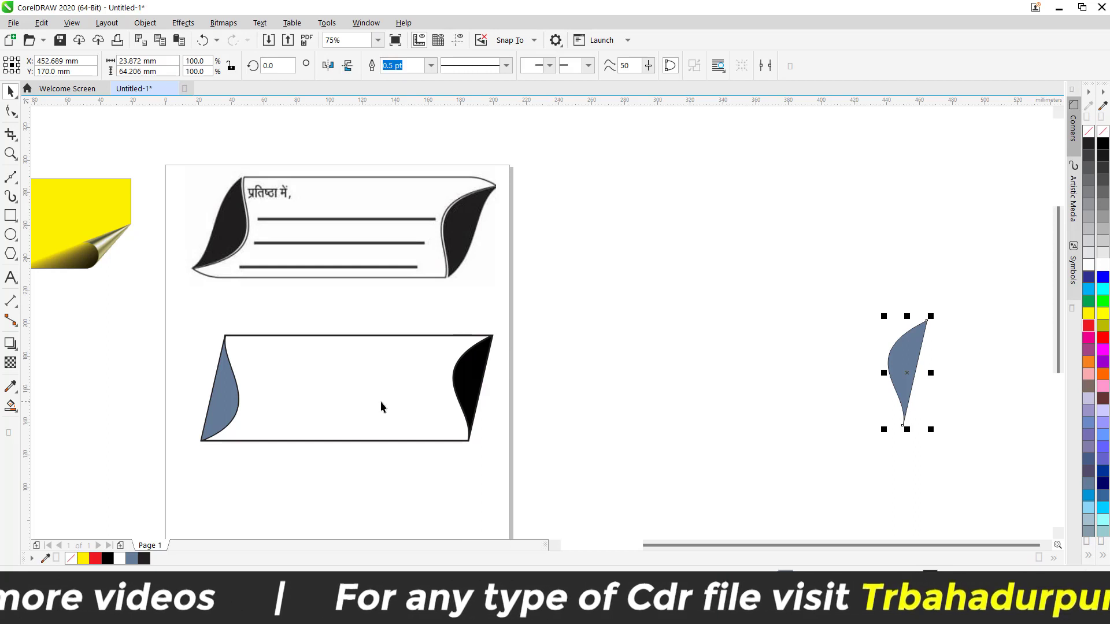
click(223, 402)
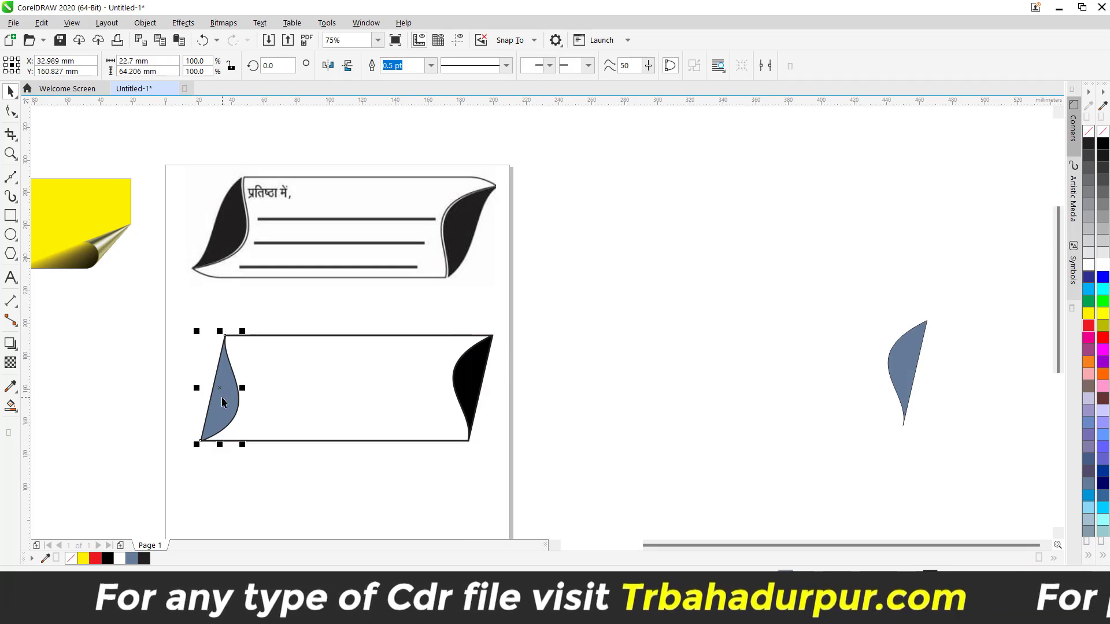
drag(223, 402, 656, 387)
click(367, 391)
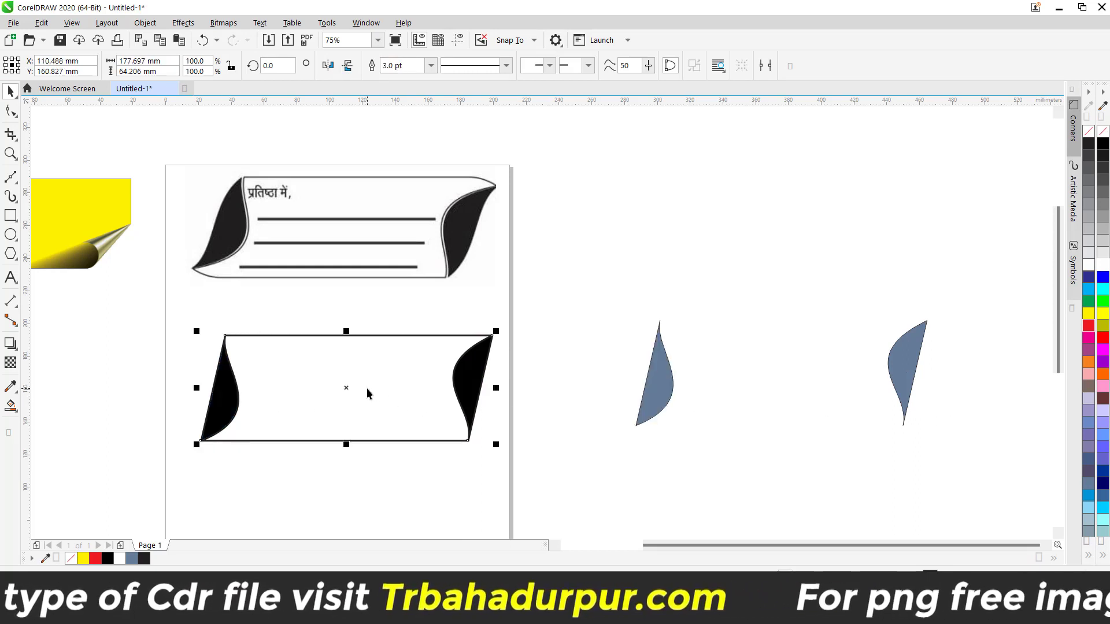
key(ctrl+r)
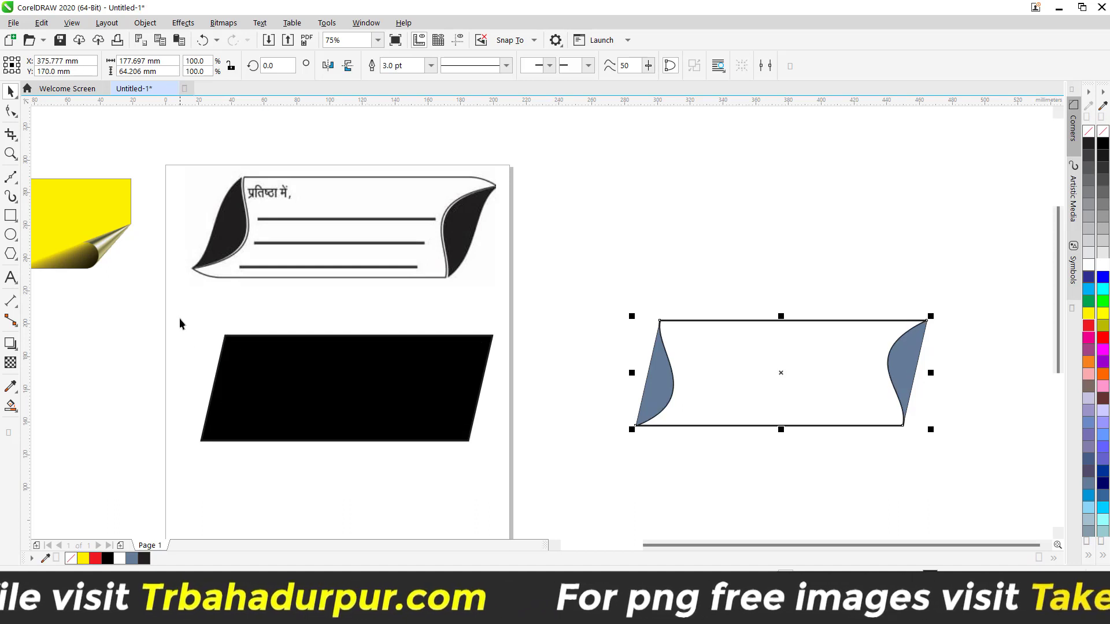
Step: Delete the leftover black parallelogram and move the banner pieces together back onto the page below the reference
click(306, 363)
key(Delete)
drag(590, 267, 995, 480)
drag(792, 395, 344, 401)
click(566, 347)
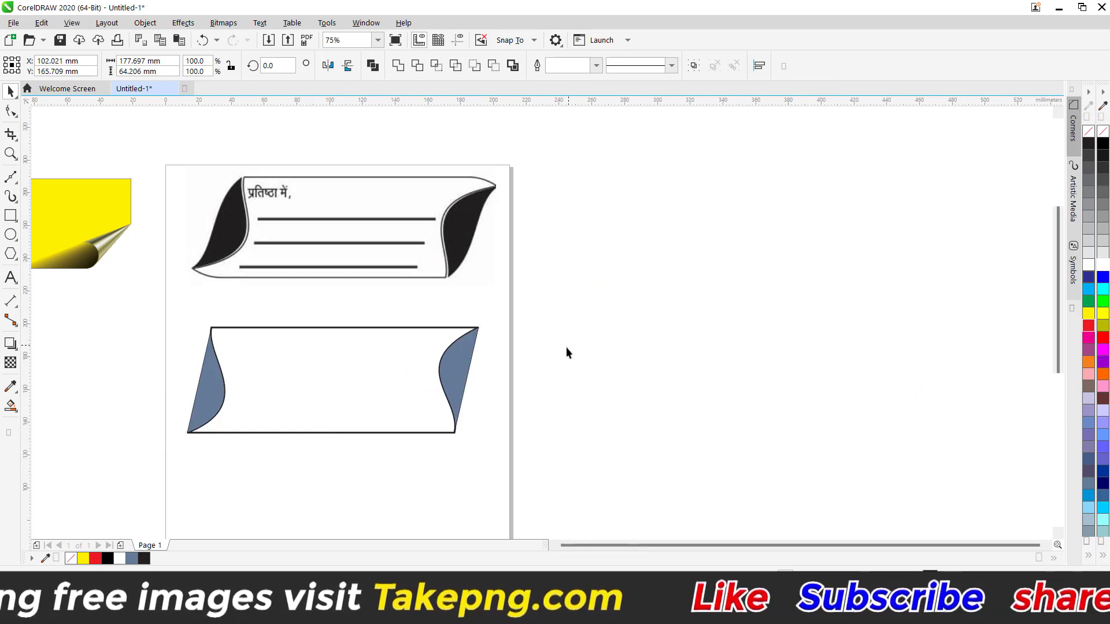
Step: Shift the right end piece slightly outward to leave a thin white gap, and fill it black with no outline
click(463, 367)
scroll(460, 350, up, 2)
scroll(459, 351, up, 2)
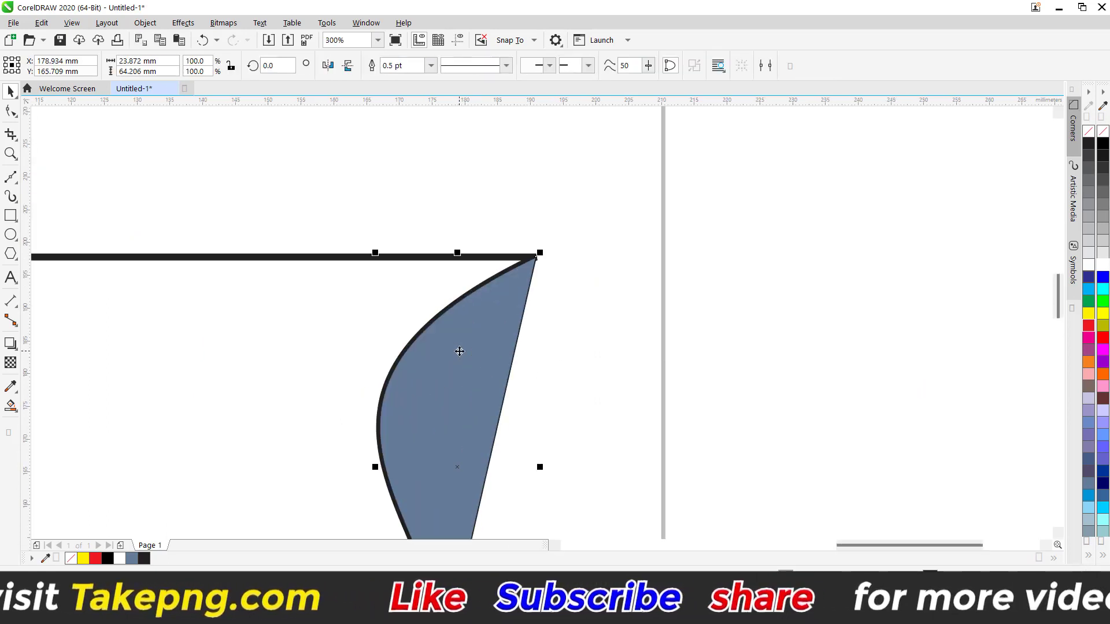
drag(460, 351, 469, 355)
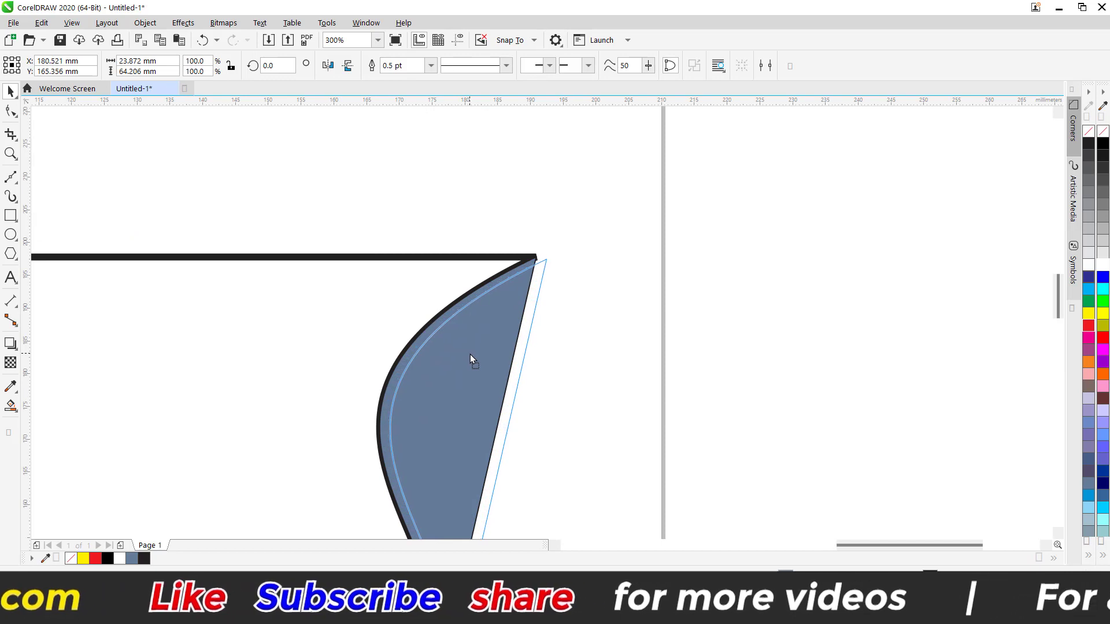
scroll(470, 355, down, 2)
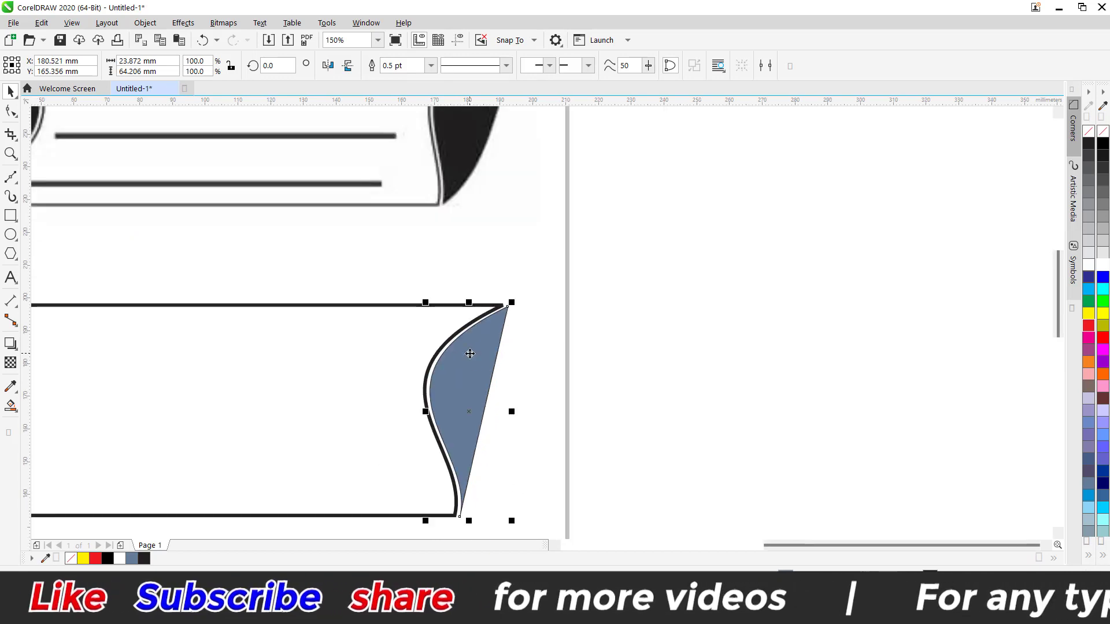
click(1103, 144)
Step: Fill the left end piece black with no outline and shift it slightly outward to leave a matching white gap
scroll(681, 284, down, 4)
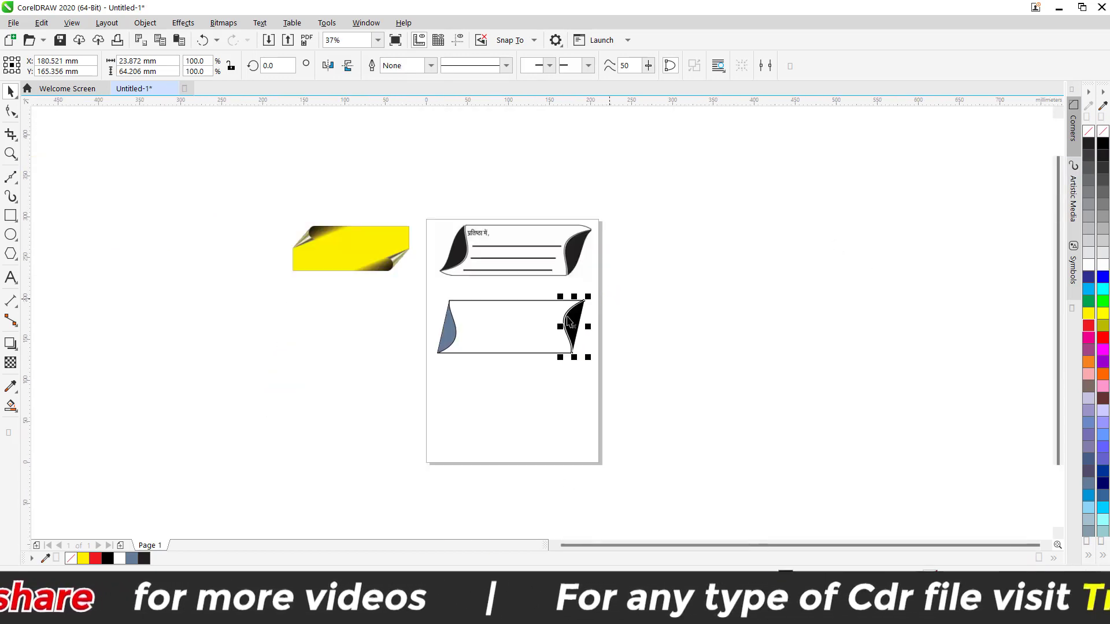
scroll(423, 332, up, 4)
click(522, 334)
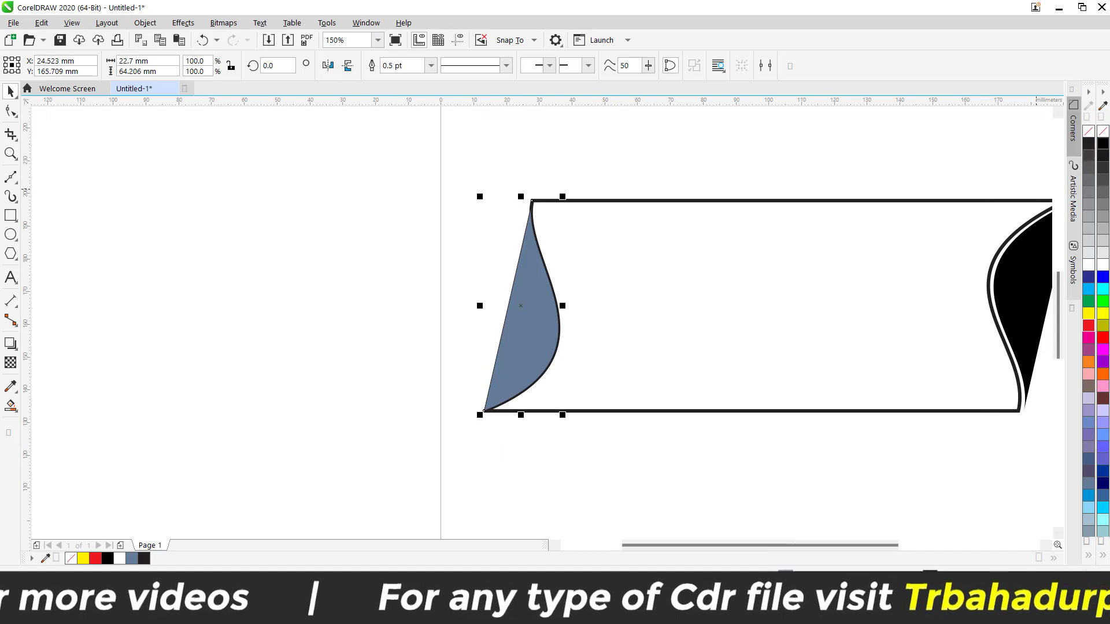
click(1103, 144)
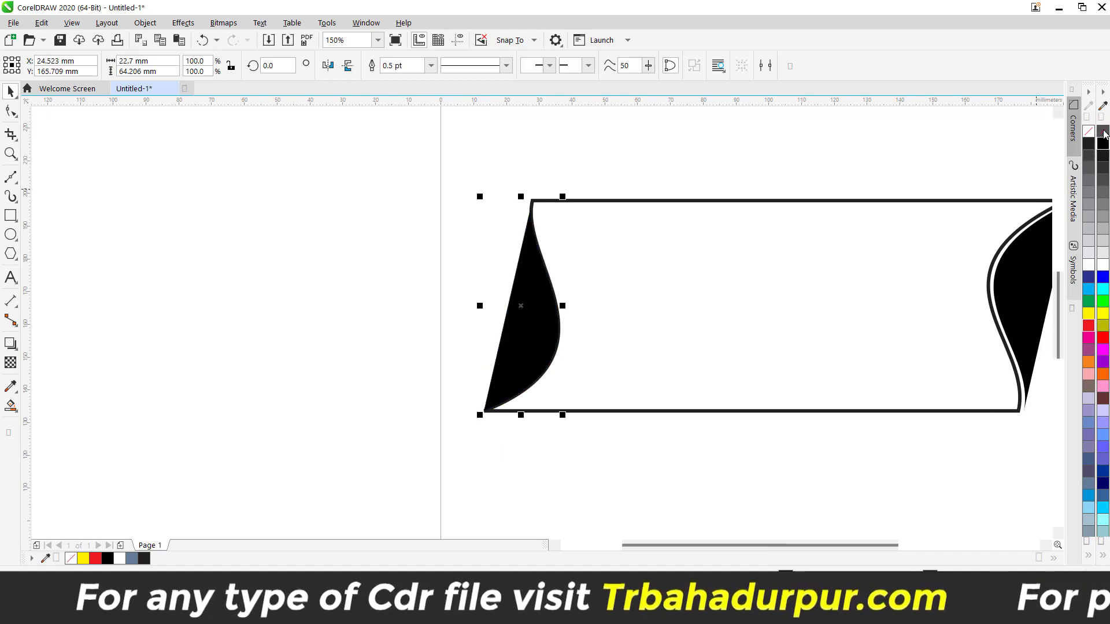
right_click(1104, 134)
scroll(555, 322, up, 4)
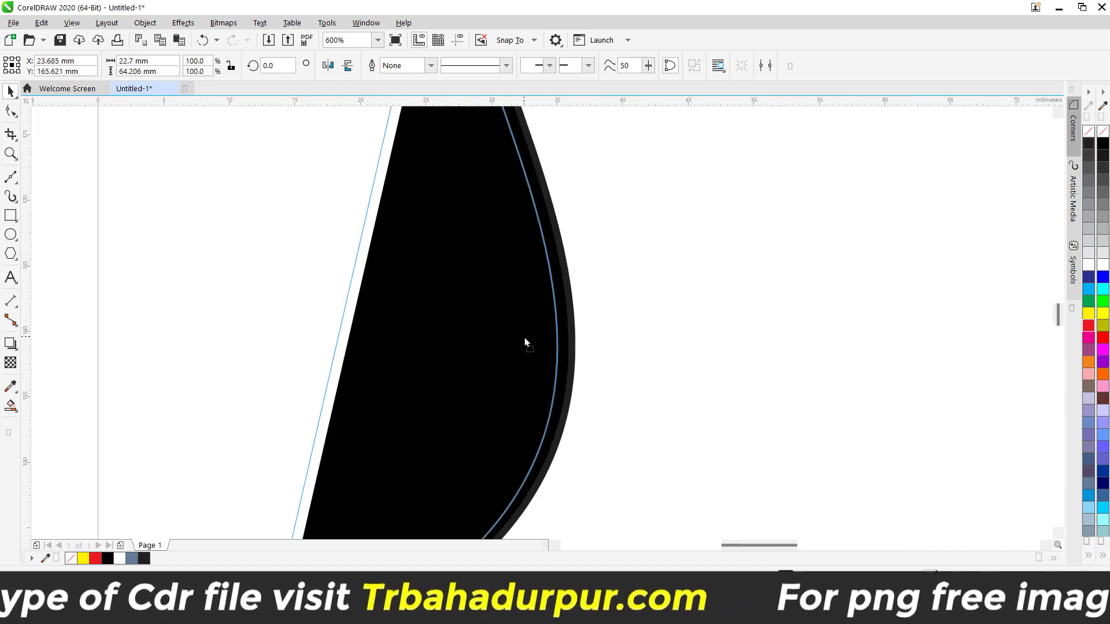
drag(525, 338, 519, 332)
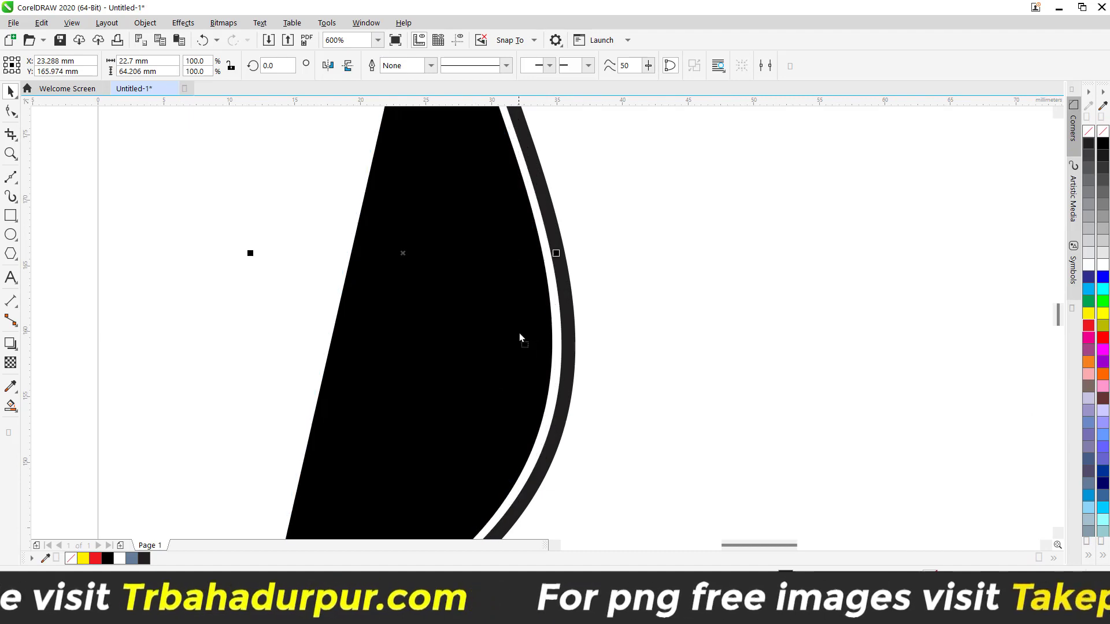
scroll(519, 333, down, 6)
click(518, 433)
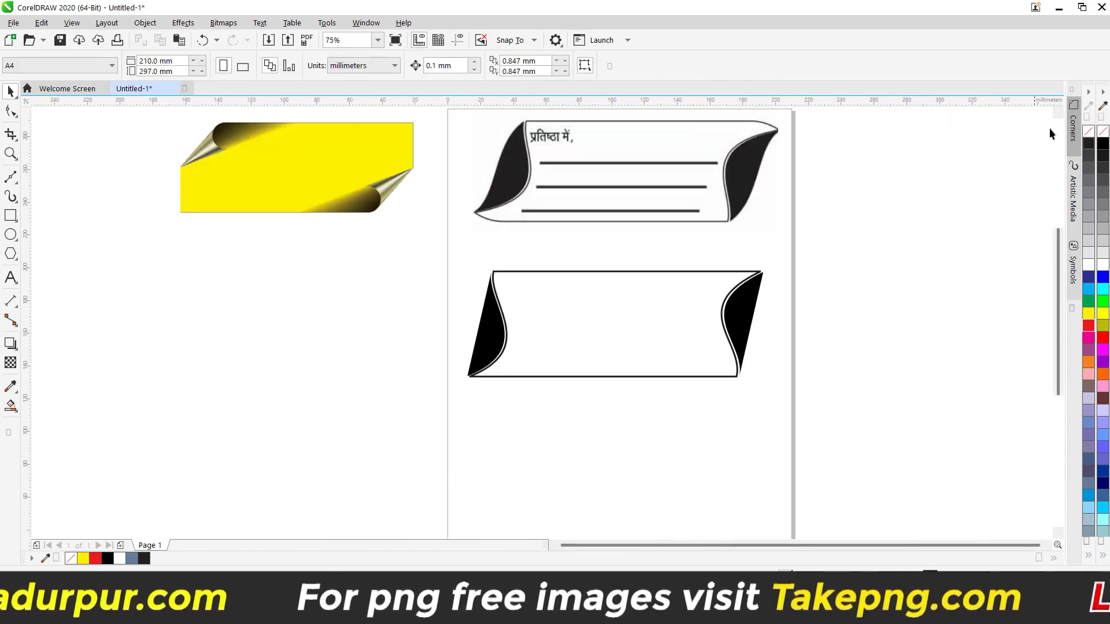
Step: Convert the left end piece's straight outer edge to a curve and bend it into an S-shape bulging outward near the top
drag(1057, 312, 1057, 295)
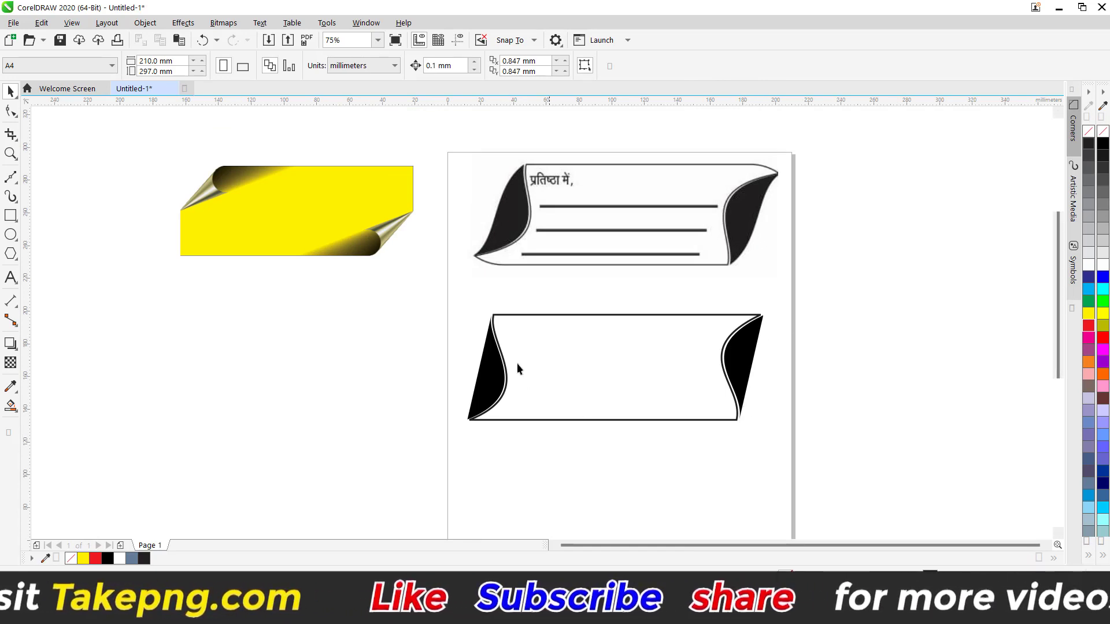
click(491, 384)
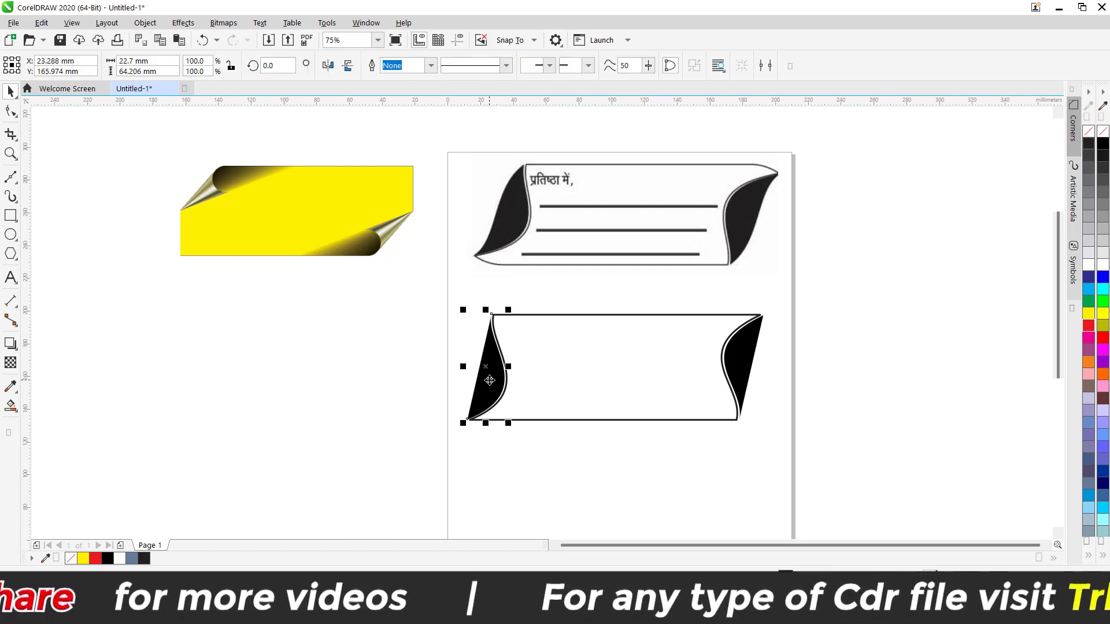
click(10, 110)
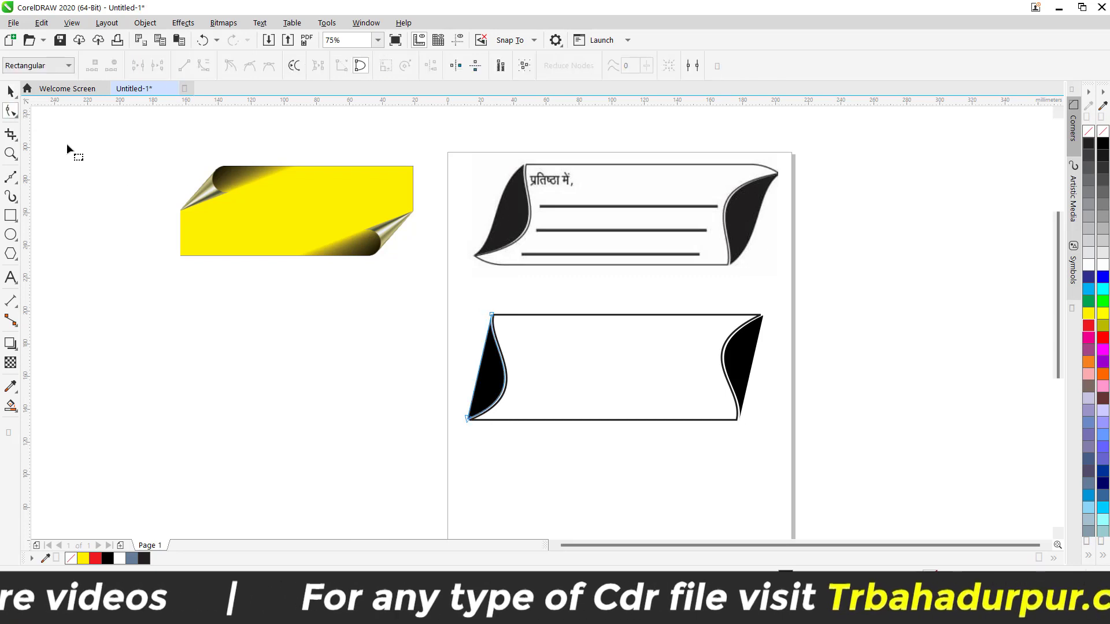
drag(477, 379, 602, 131)
right_click(477, 379)
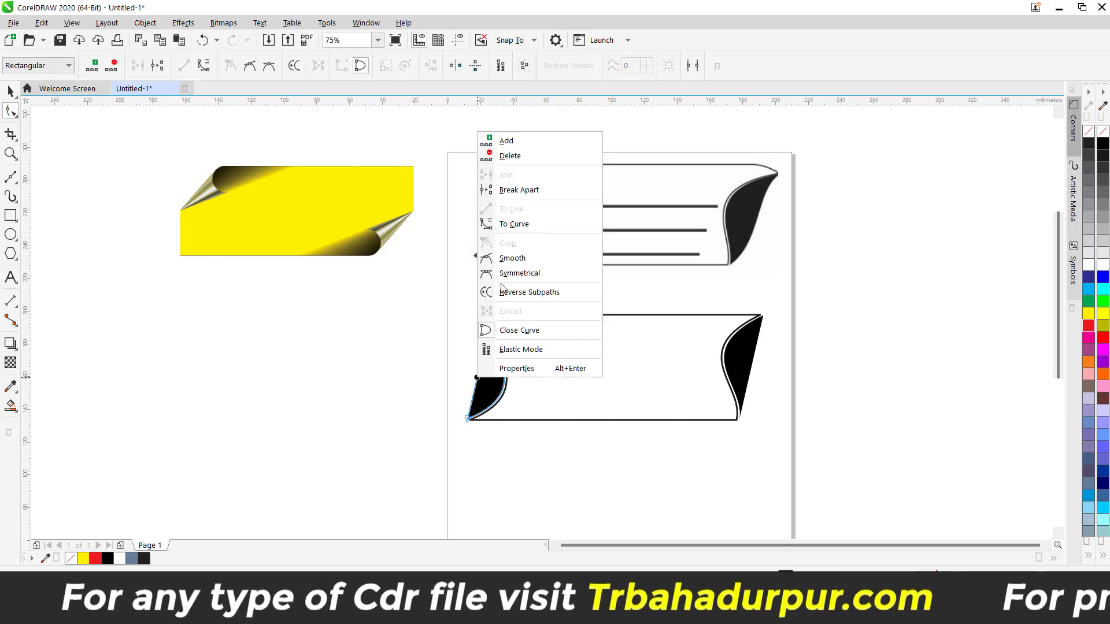
click(509, 223)
drag(492, 373, 466, 339)
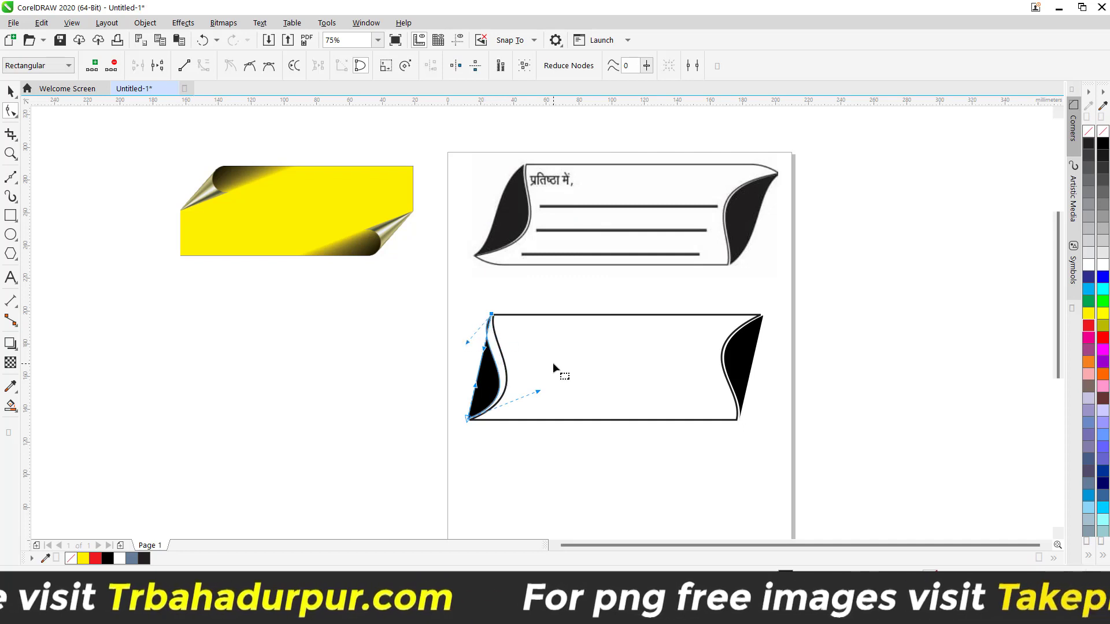
key(ctrl+z)
drag(494, 375, 451, 351)
Step: Convert the right end piece's straight outer edge to a curve and bend it into an S-shape with its control handles
click(752, 363)
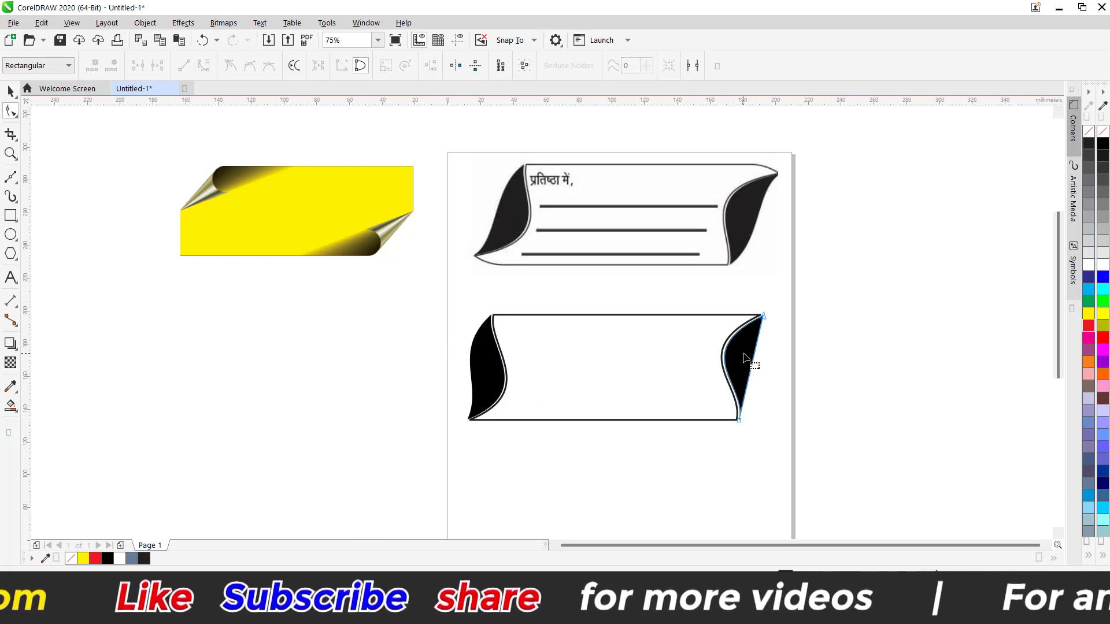
right_click(754, 357)
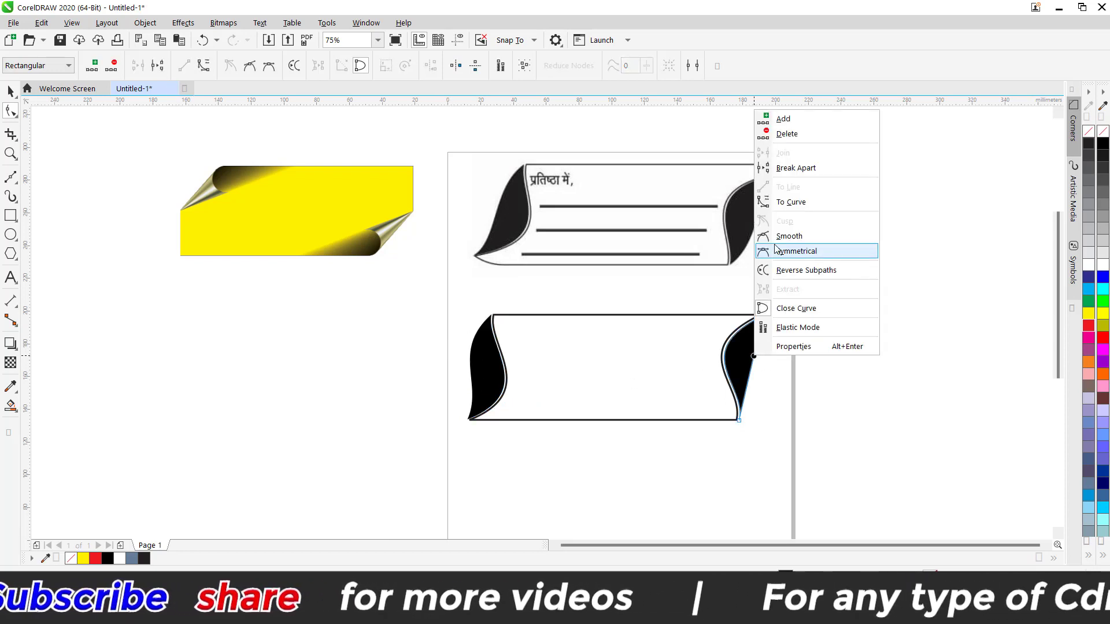
click(780, 205)
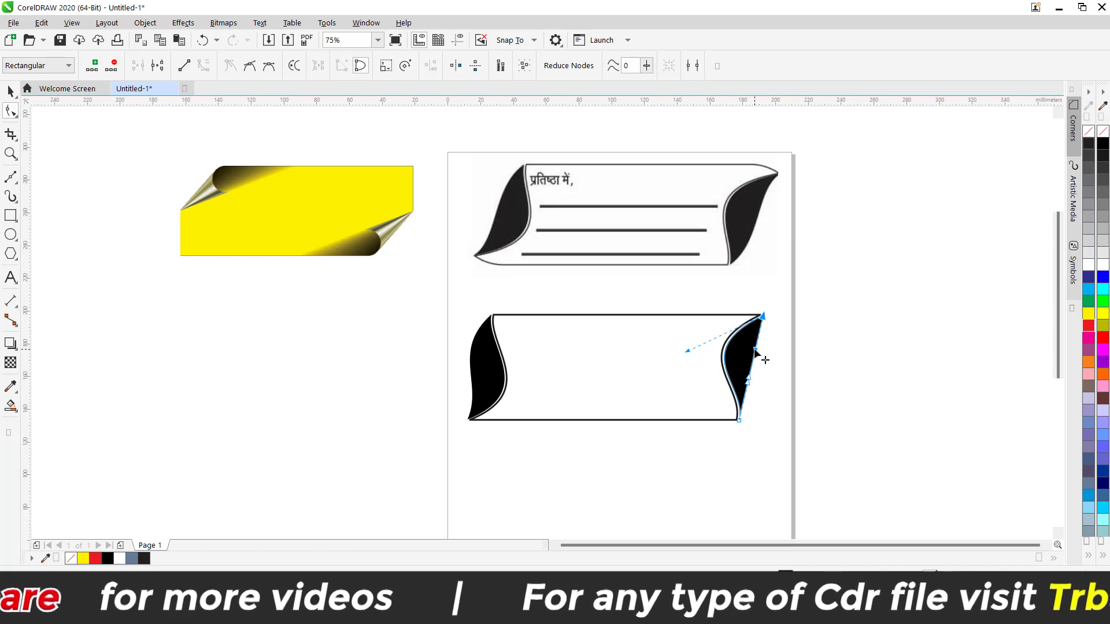
drag(757, 356, 759, 392)
key(ctrl+z)
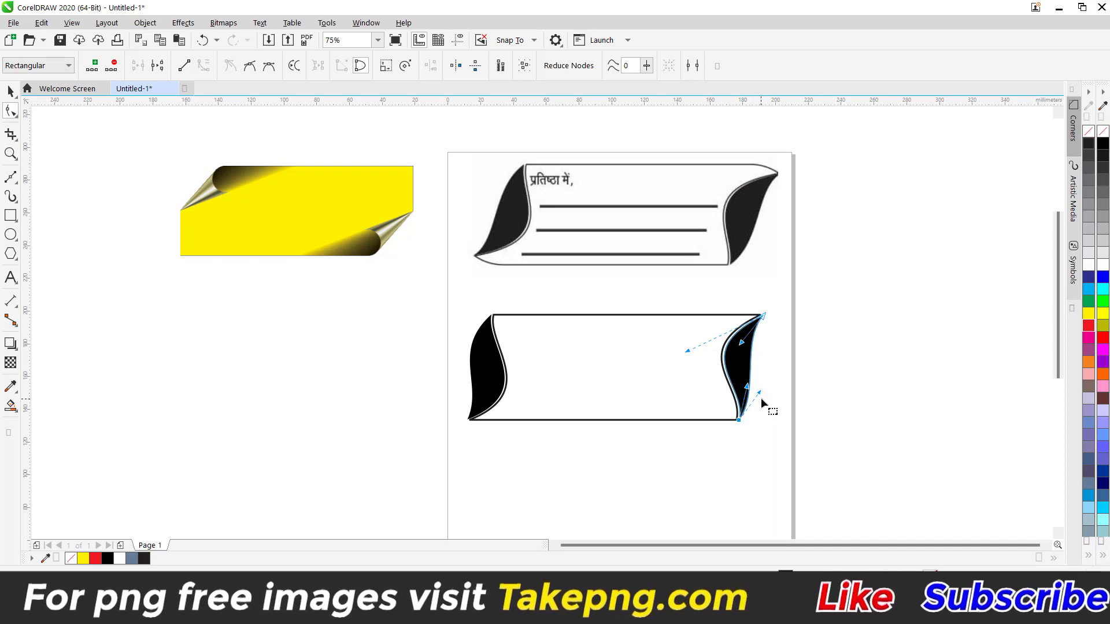
click(11, 90)
click(339, 373)
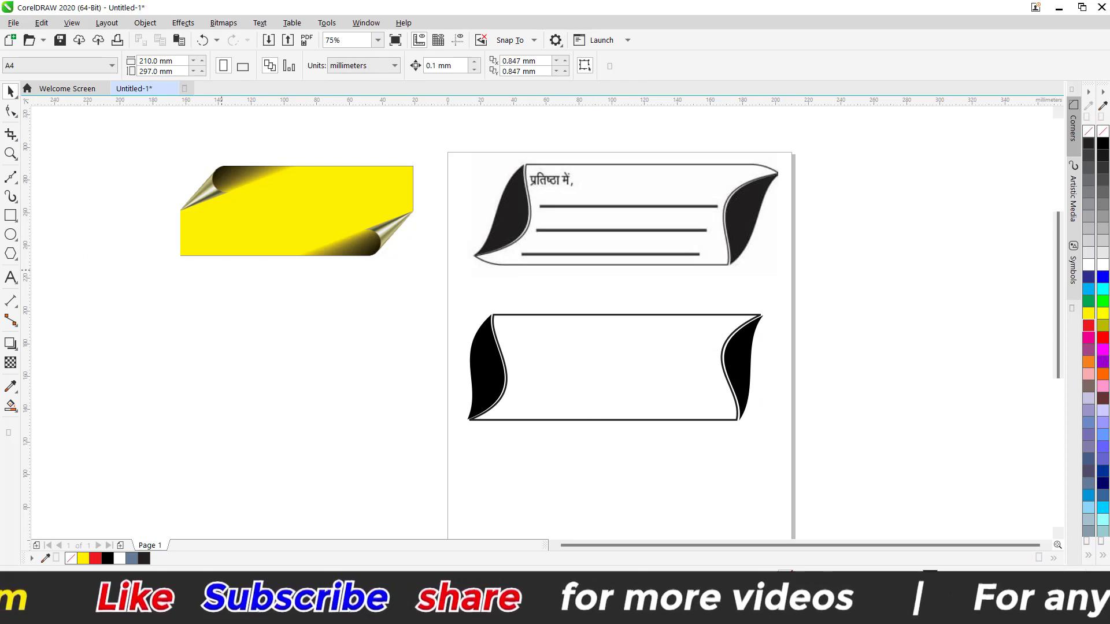
Step: Draw a horizontal line about 122 mm long near the bottom of the lower banner's white body and set its outline width to 2.0 pt
click(10, 178)
click(52, 194)
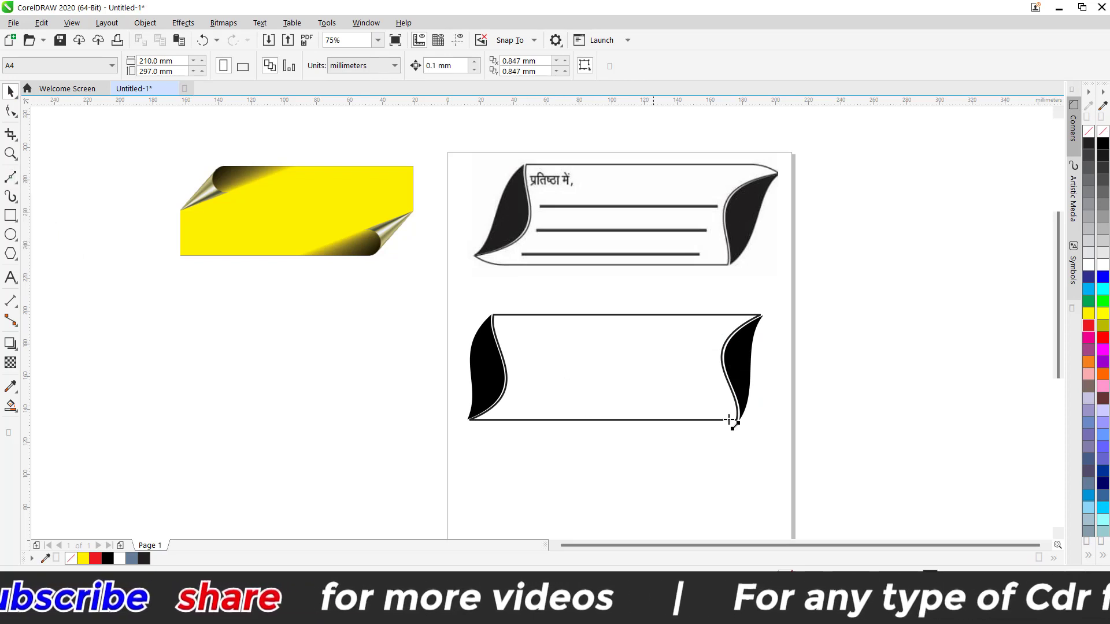
drag(519, 402, 715, 408)
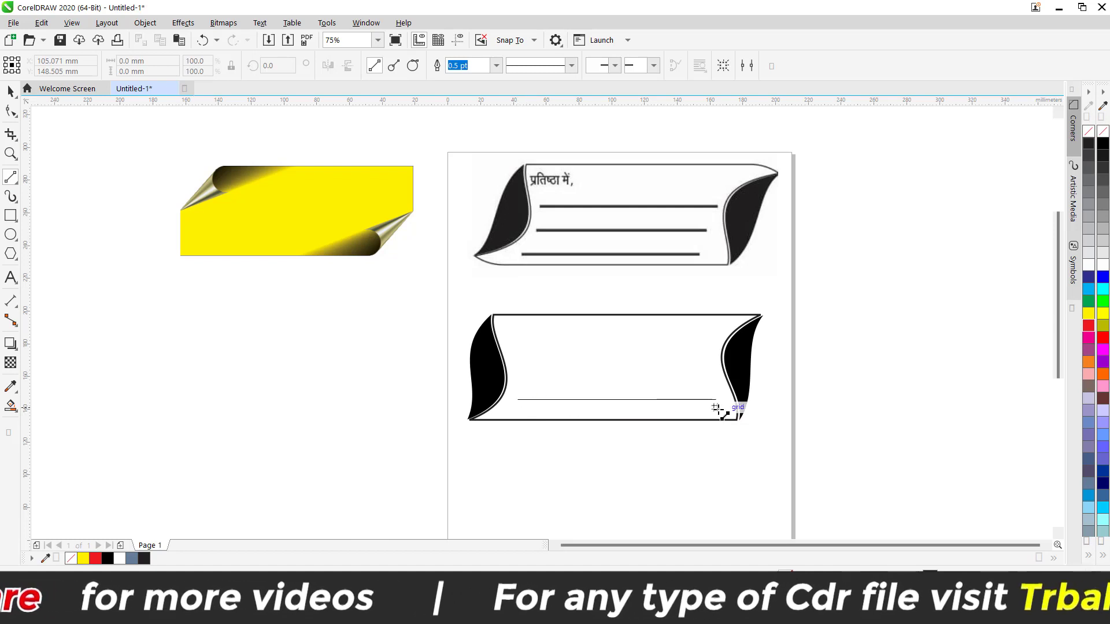
click(10, 90)
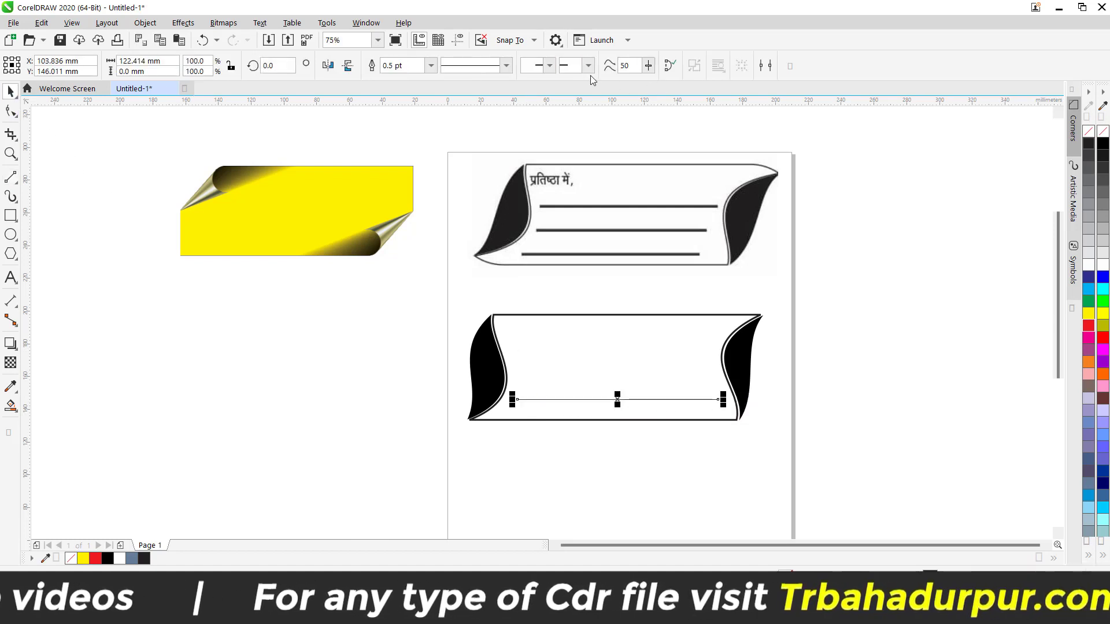
click(431, 65)
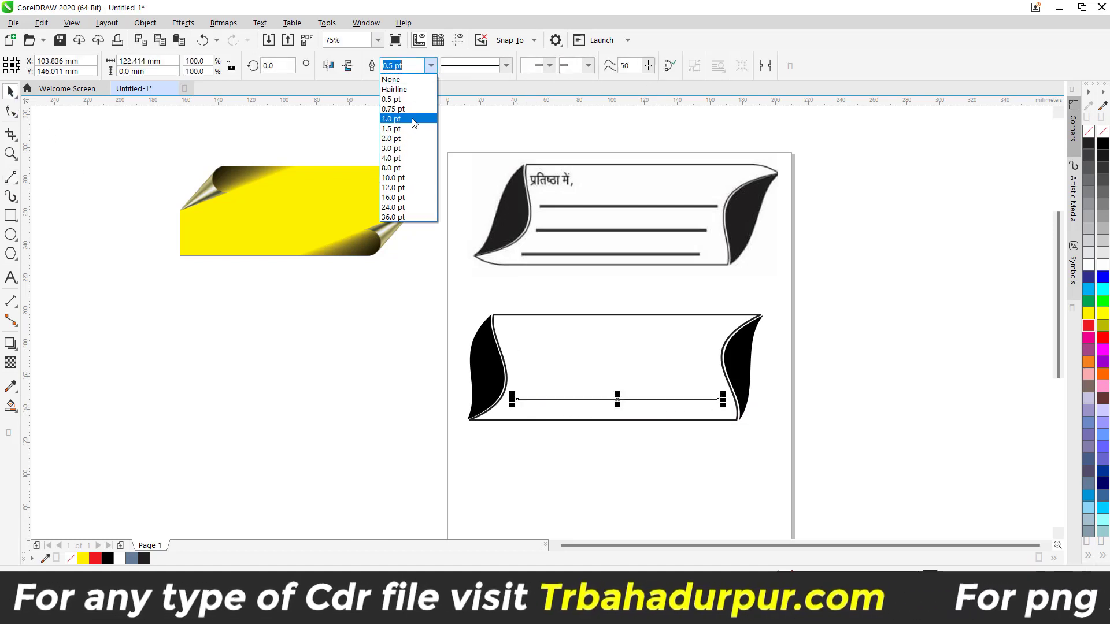
click(398, 128)
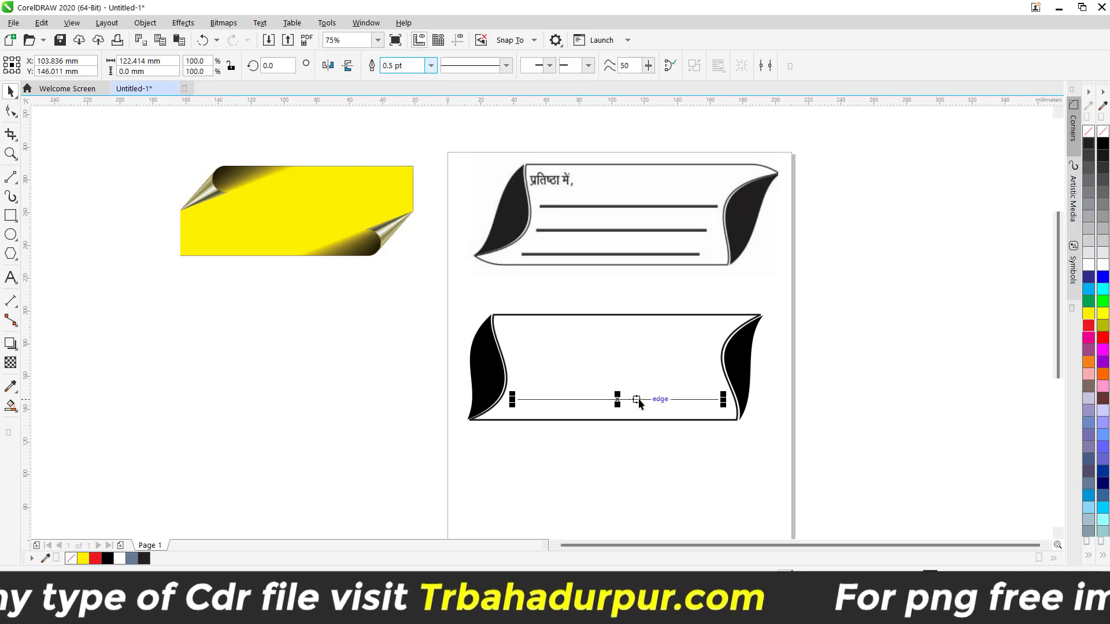
click(431, 65)
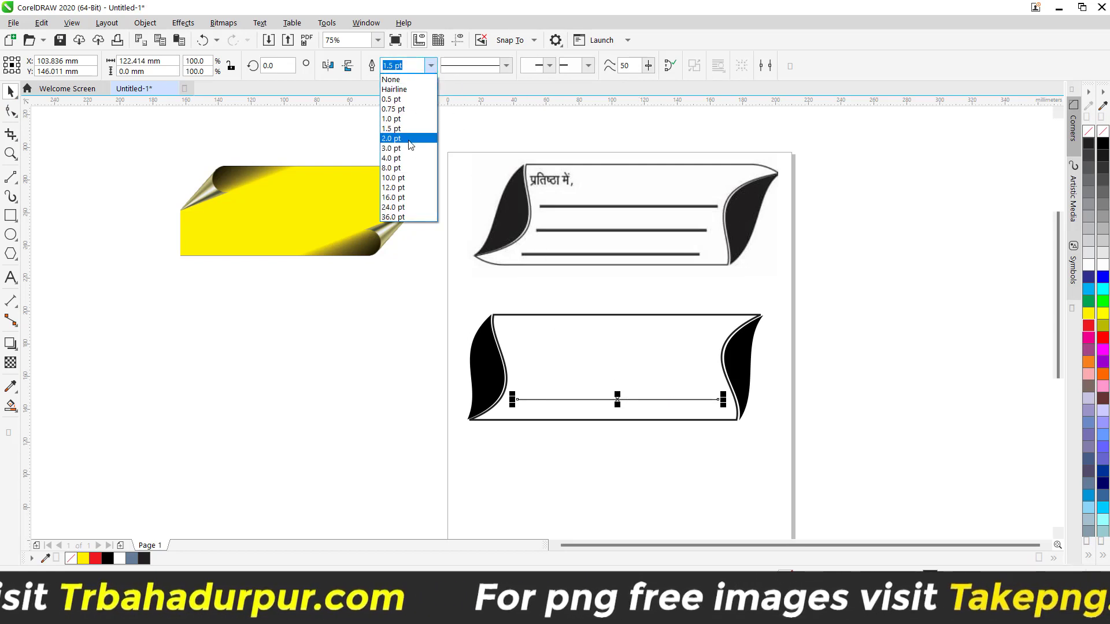
click(581, 346)
Step: Copy the line about 15 mm straight upward and repeat the duplication once to make three evenly spaced address lines
drag(618, 398, 614, 376)
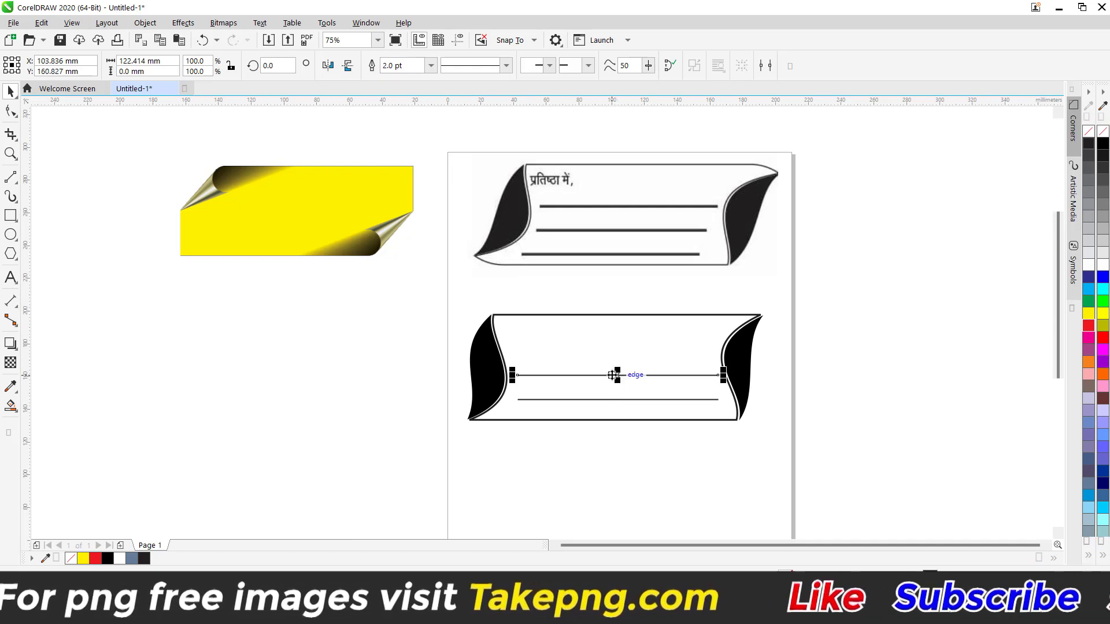
key(ctrl+r)
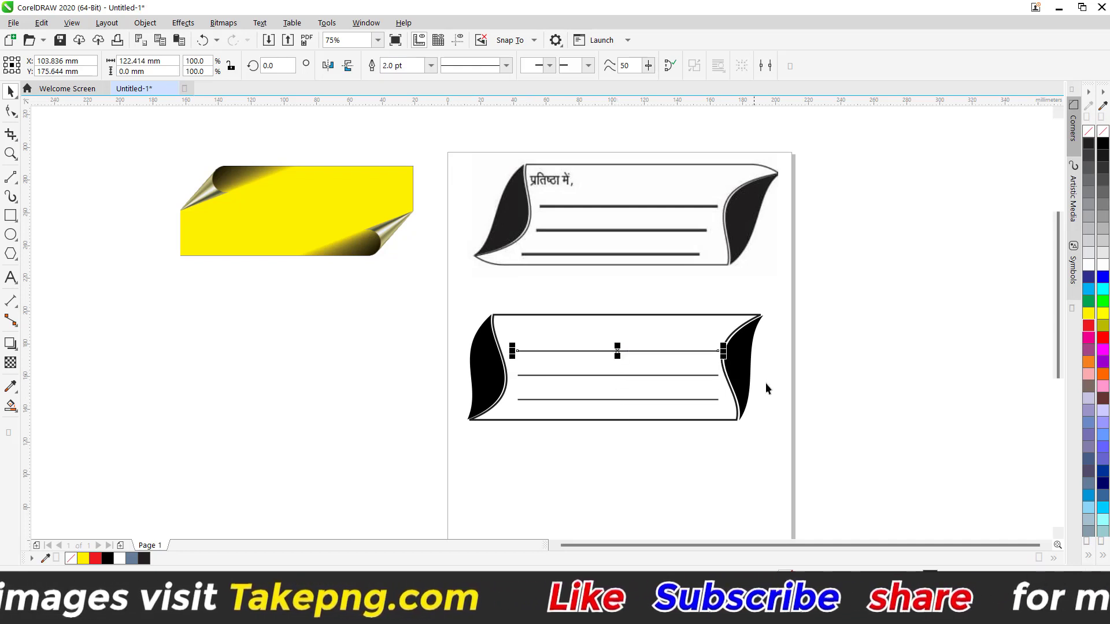
click(807, 393)
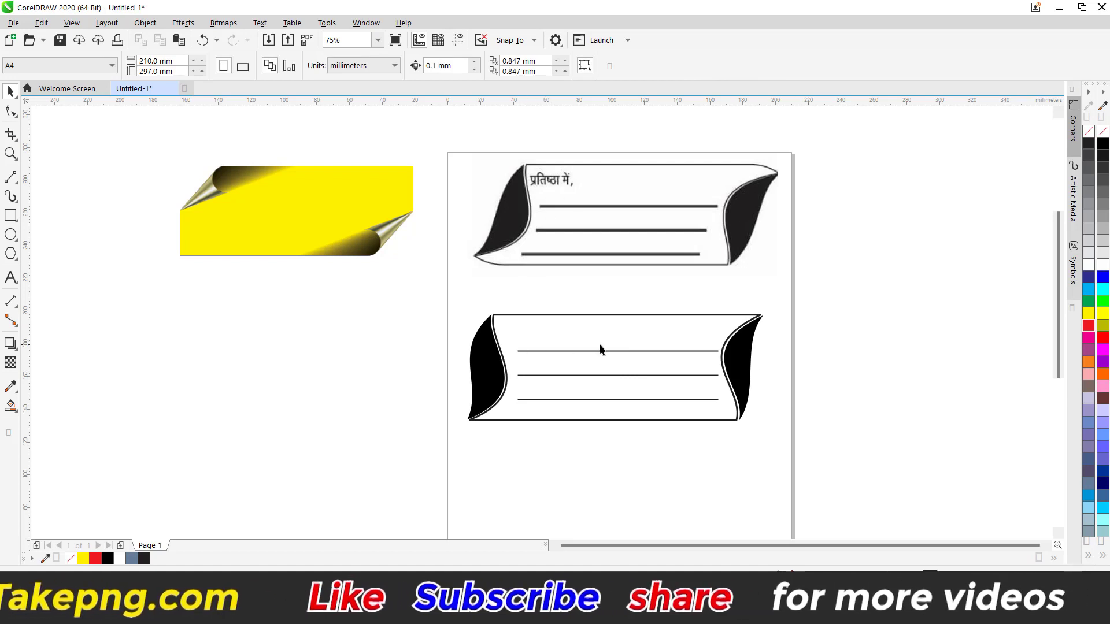